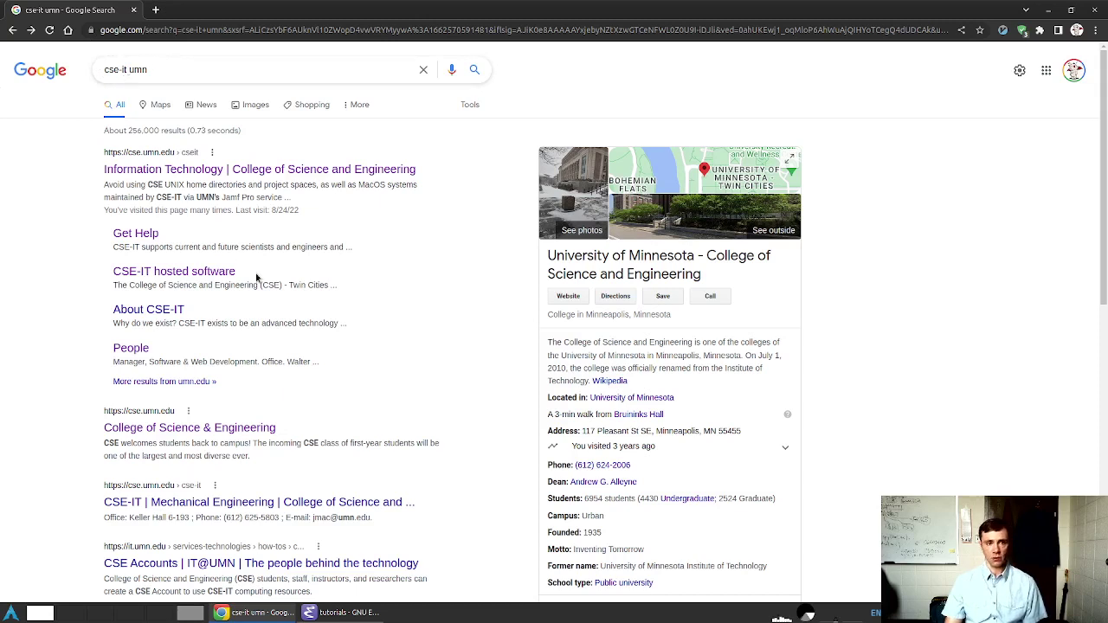
Open the 'Information Technology | College of Science and Engineering' result for 'cse-it umn'
click(230, 171)
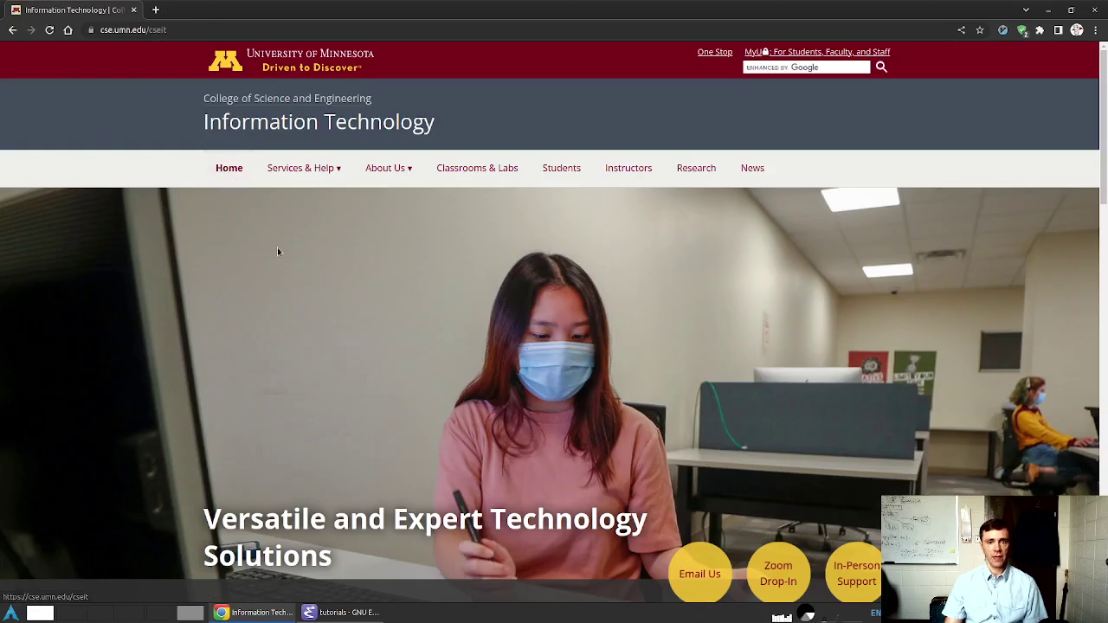
Go to Classrooms & Labs and scroll to the Remote Access list (FastX3, SSH, VOLE)
click(459, 170)
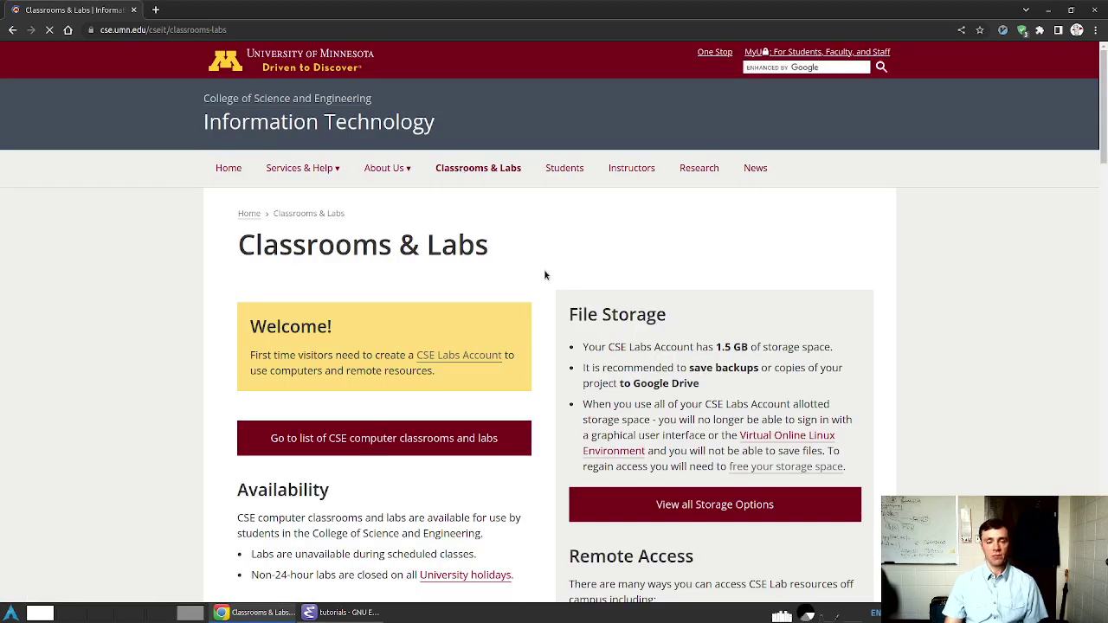
scroll(545, 272, down, 2)
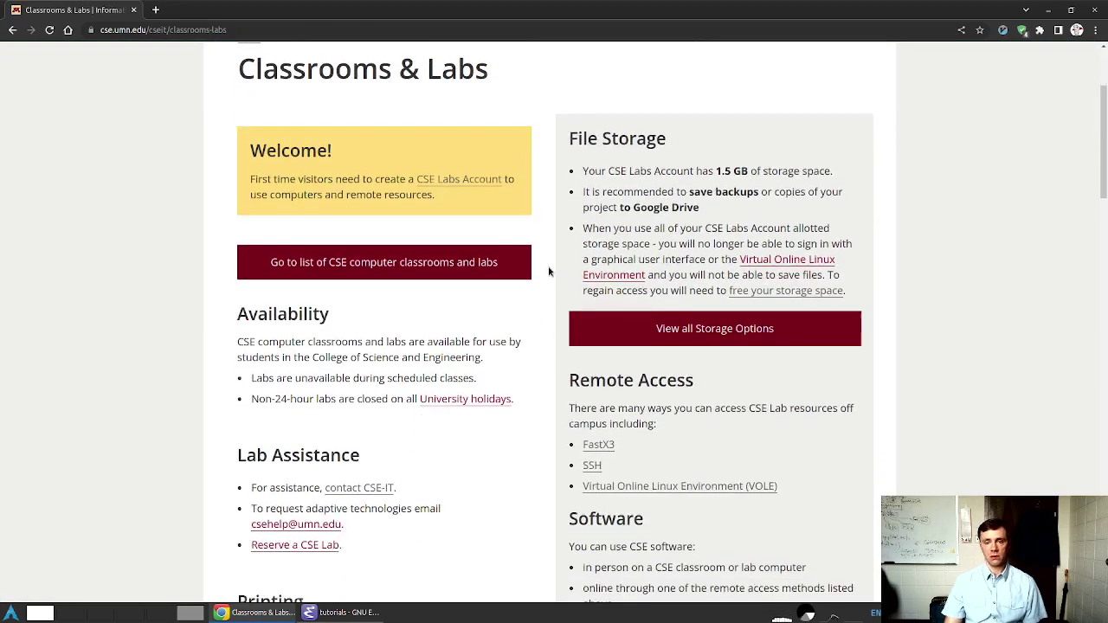
scroll(549, 272, down, 1)
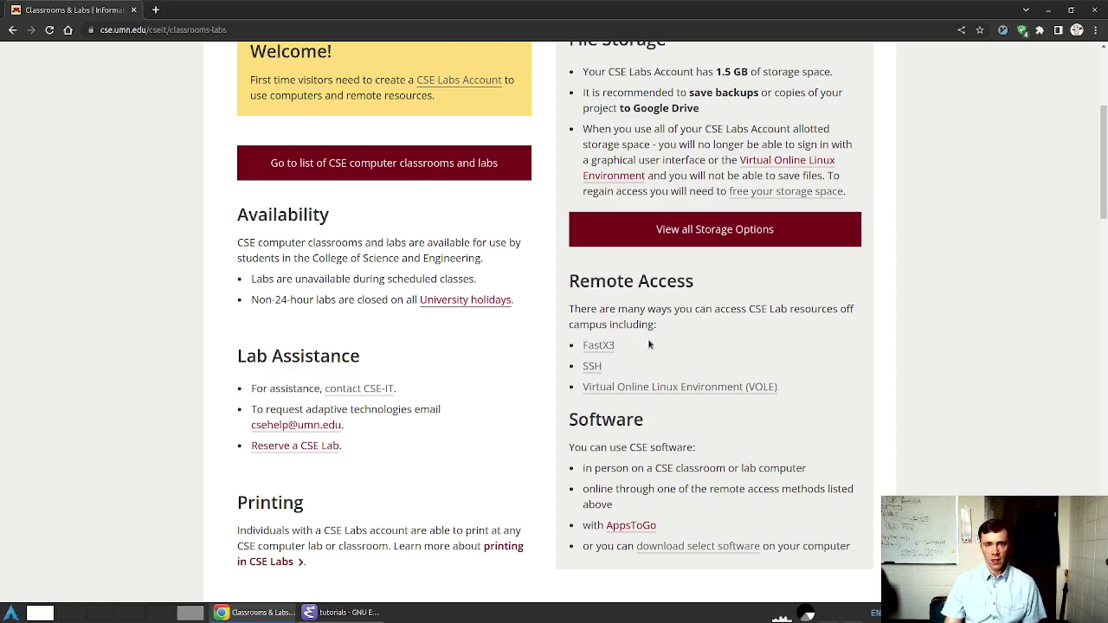
Open the FastX3 guide 'Connect to a Linux CSE Labs Computer with a Graphical User Interface' in a new tab
click(598, 346)
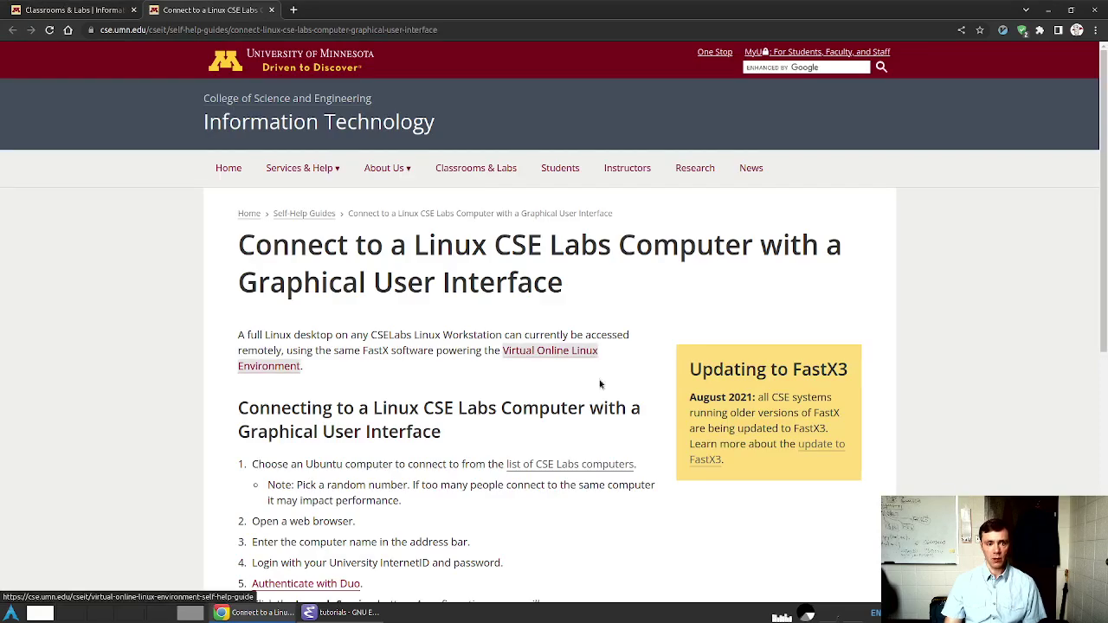
scroll(178, 375, down, 2)
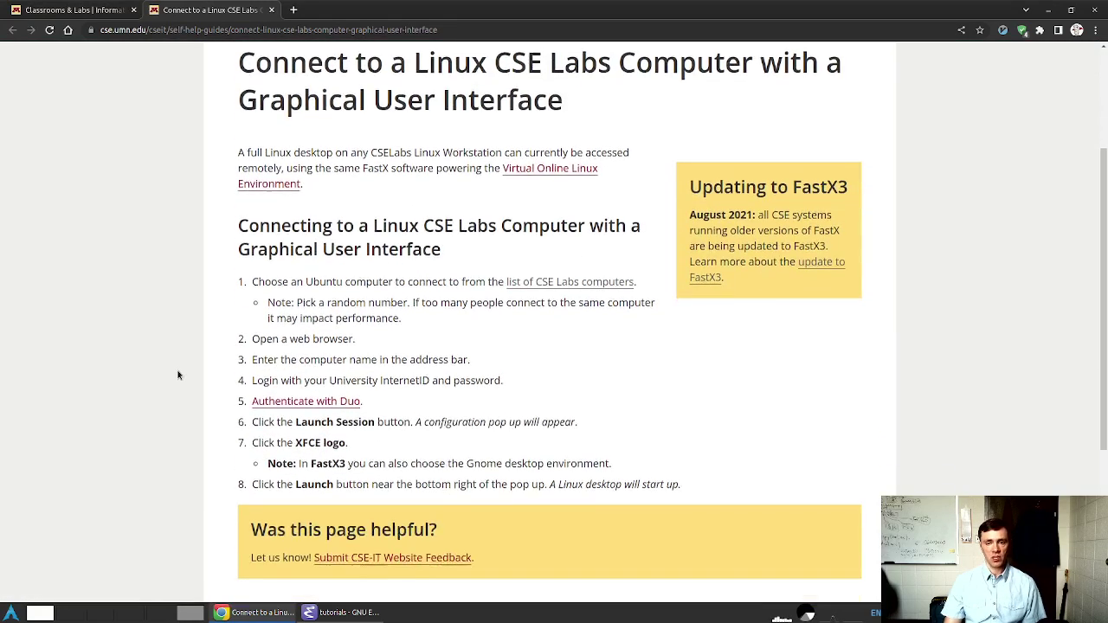
scroll(179, 375, down, 2)
scroll(178, 375, up, 2)
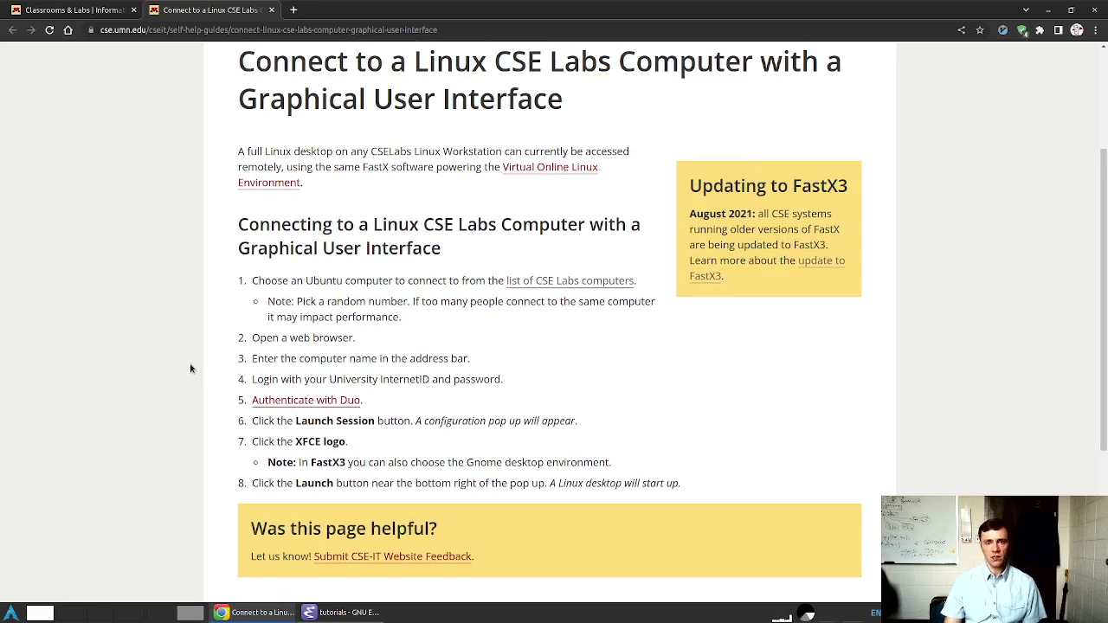
Open the list of CSE Labs computers and scroll to the lab listings
click(594, 284)
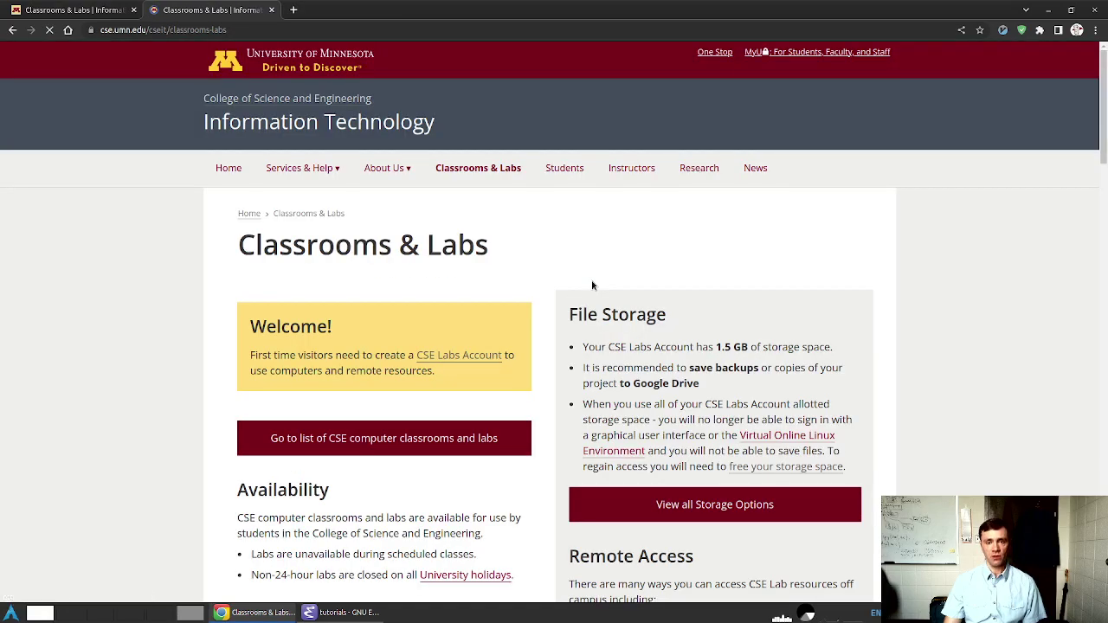
scroll(699, 338, down, 7)
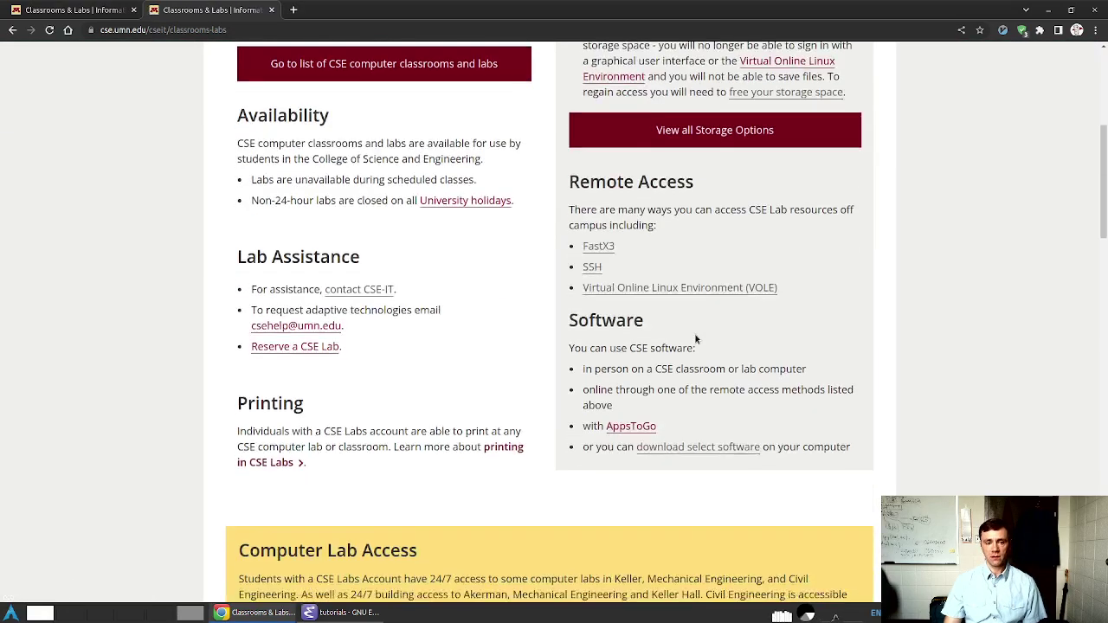
scroll(692, 339, down, 2)
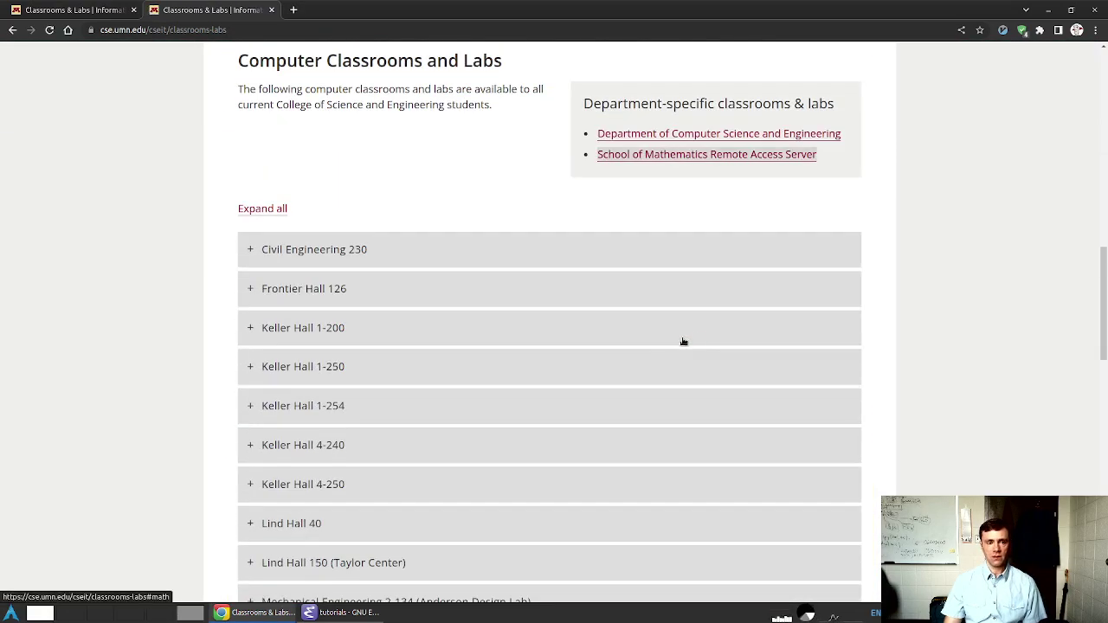
Expand Keller Hall 1-250 and select the host name csel-kh1250-01.cselabs.umn.edu
click(462, 367)
scroll(168, 378, down, 4)
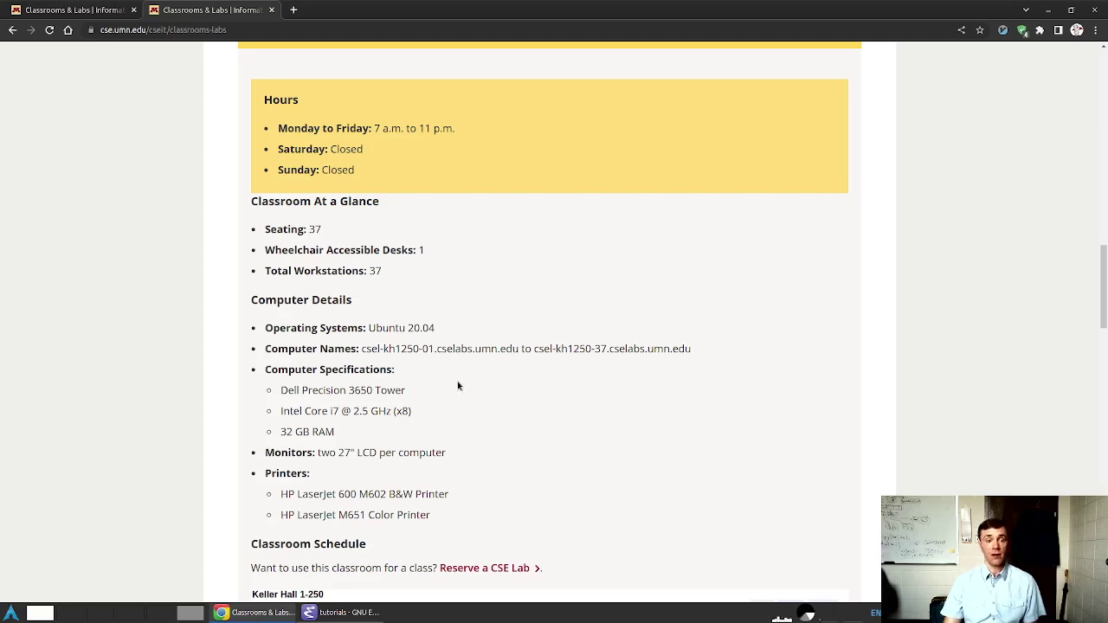
drag(361, 349, 520, 346)
key(ctrl+c)
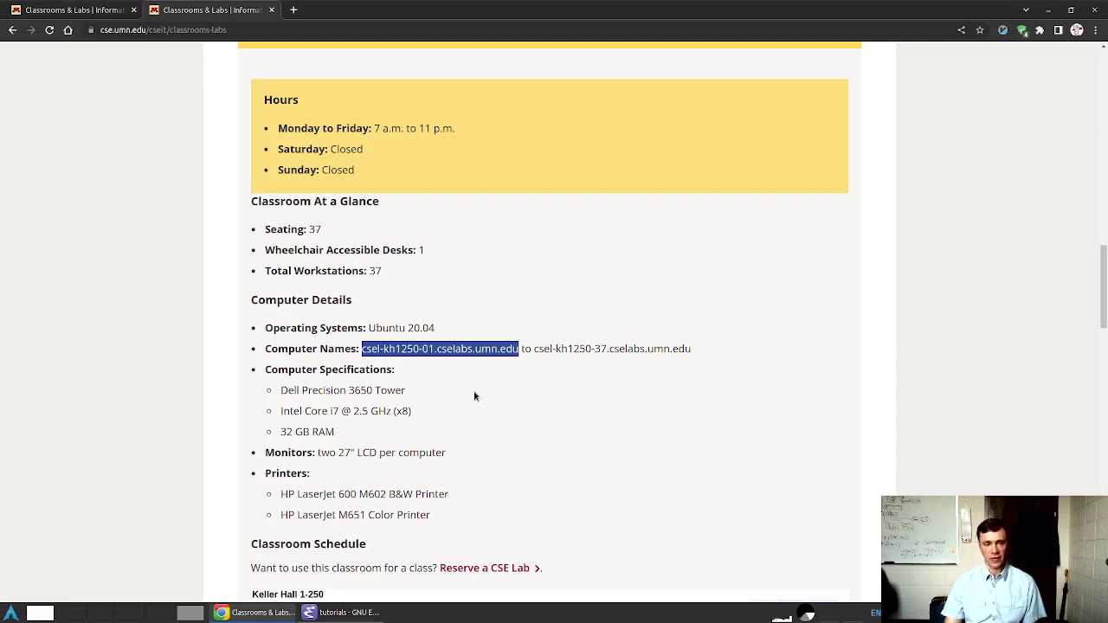
In a new tab, load the FastX page for csel-kh1250-09.cselabs.umn.edu, edited from the copied 01 host
key(ctrl+t)
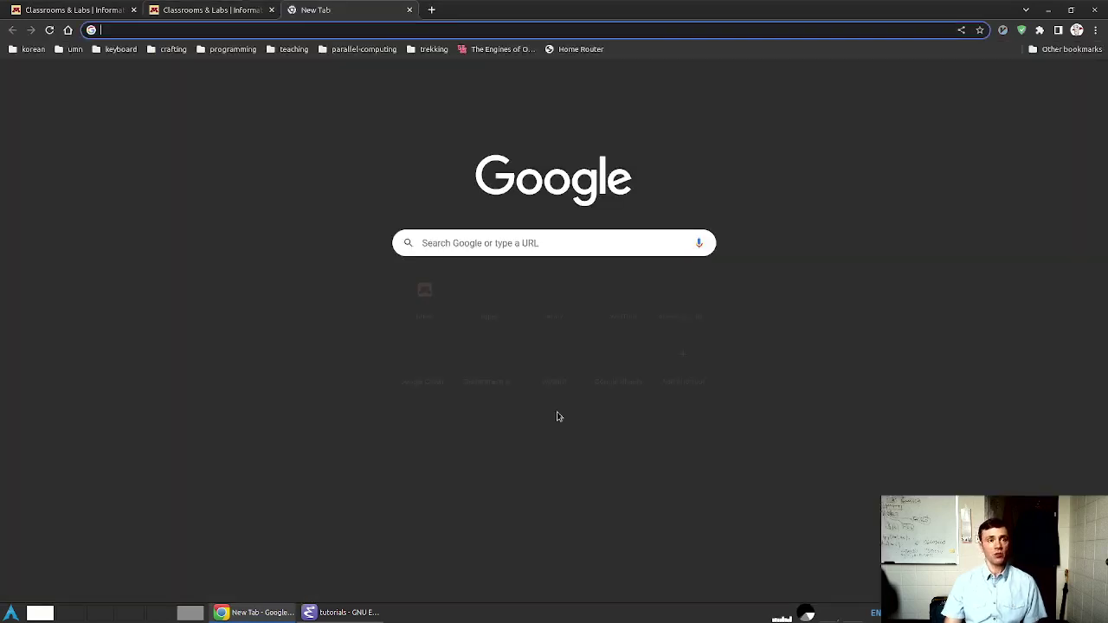
key(ctrl+v)
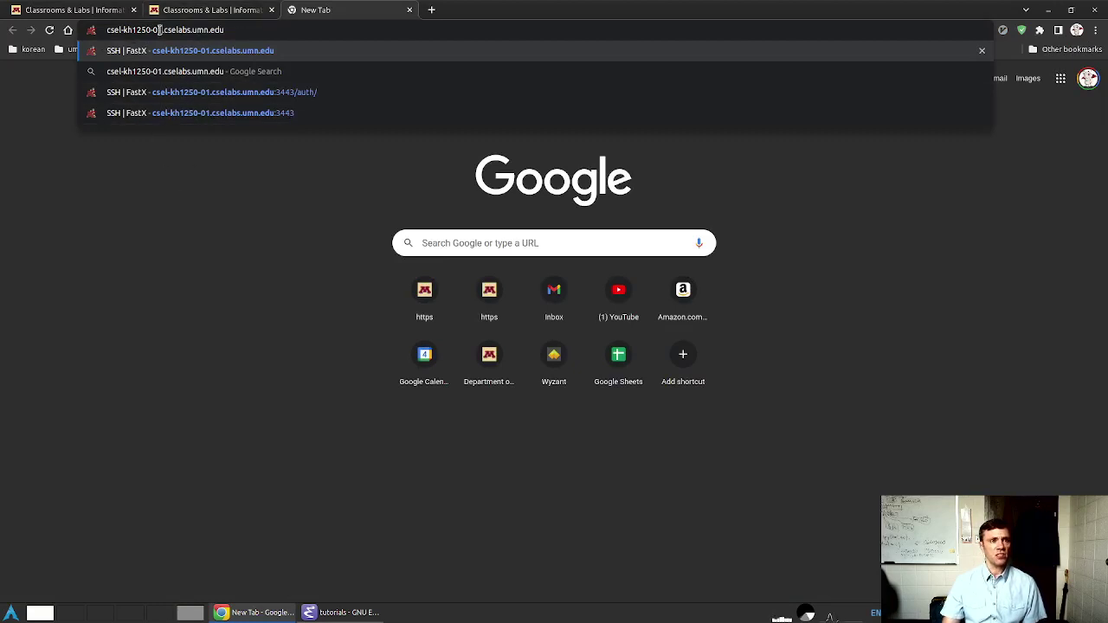
key(BackSpace)
text(9)
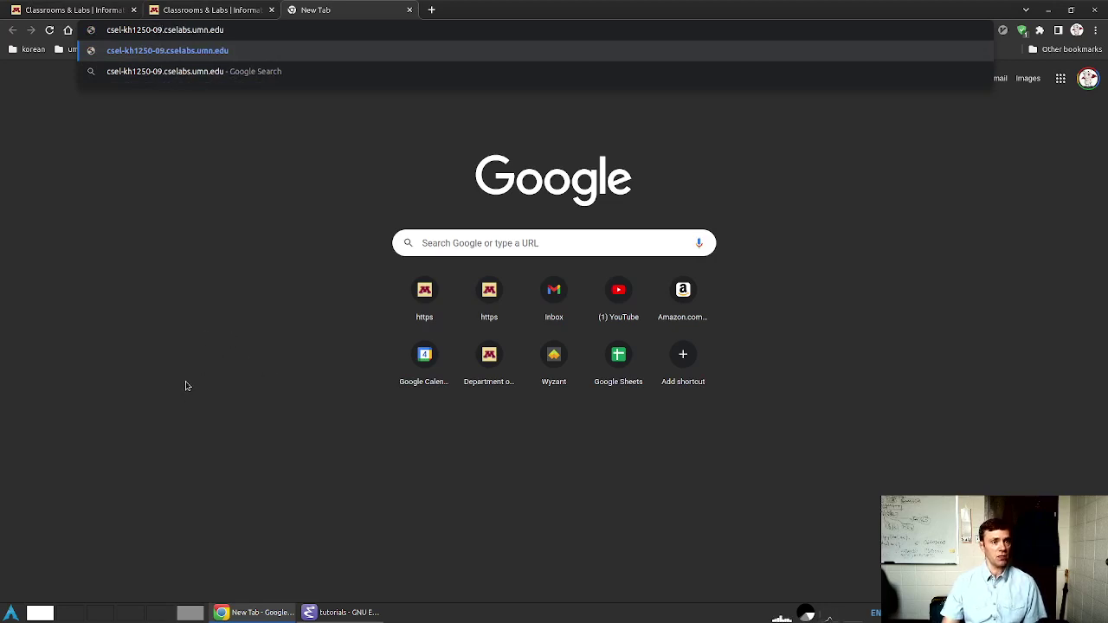
key(Return)
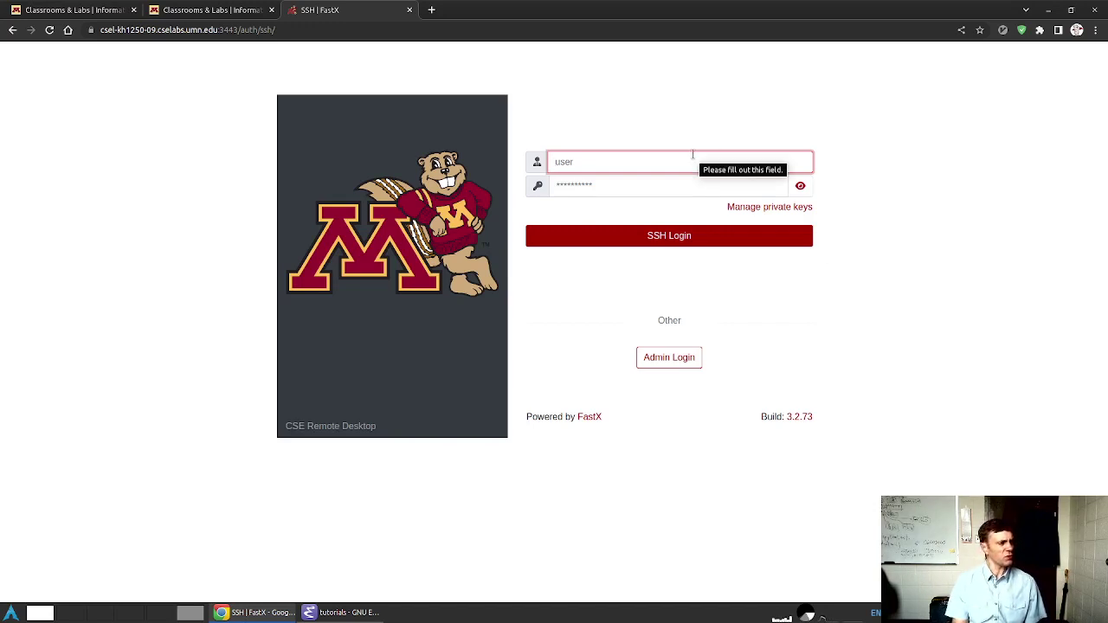
Enter the account username and password and submit SSH Login
text(kauffman)
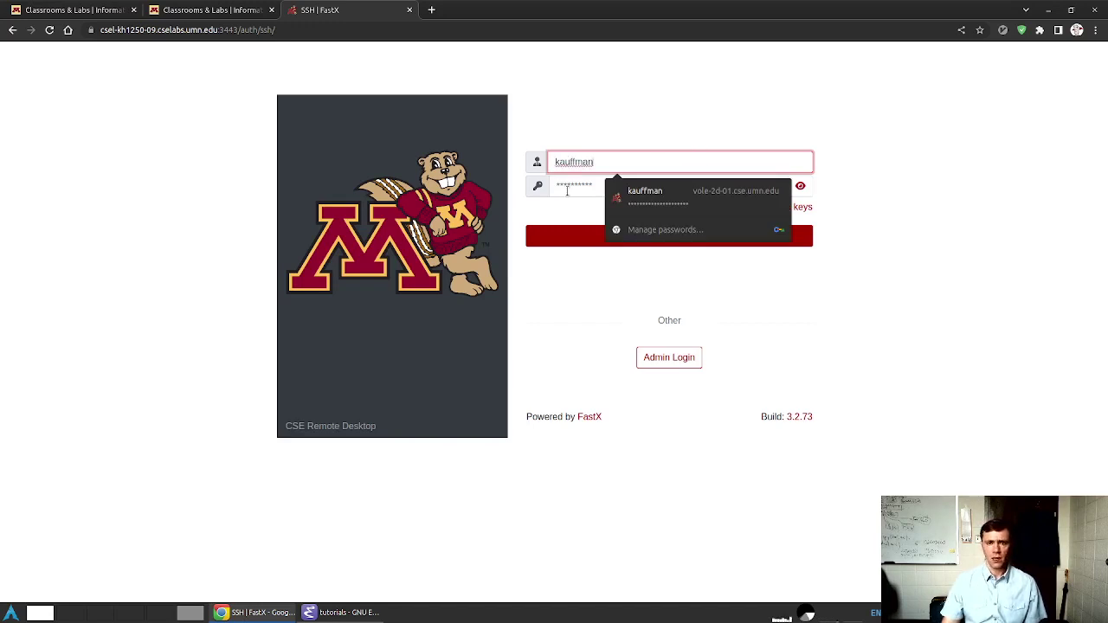
key(Tab)
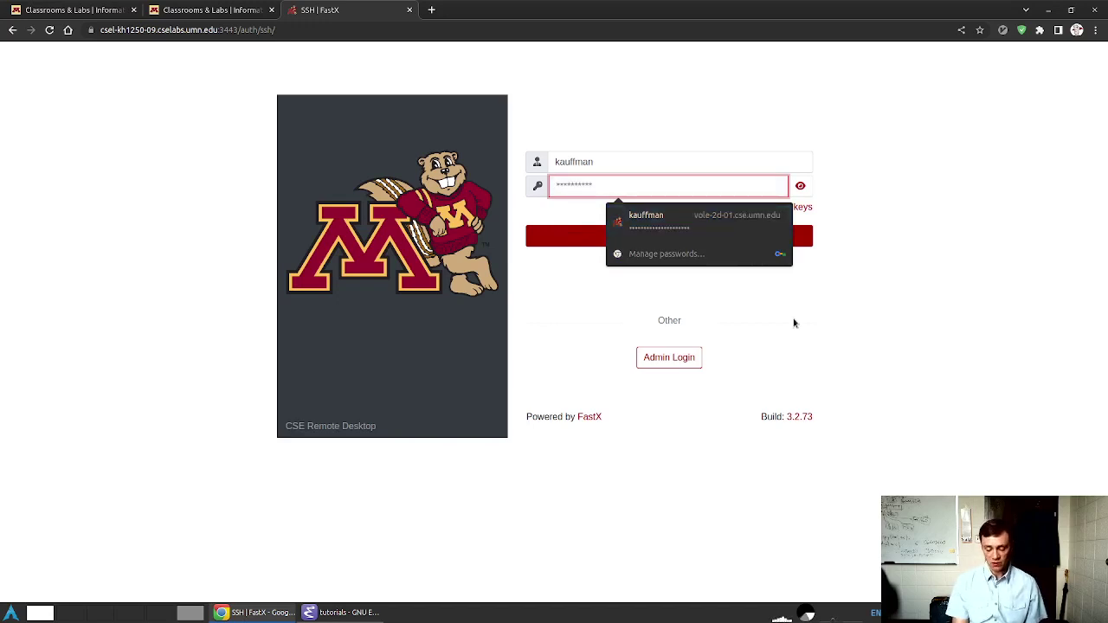
text(**************)
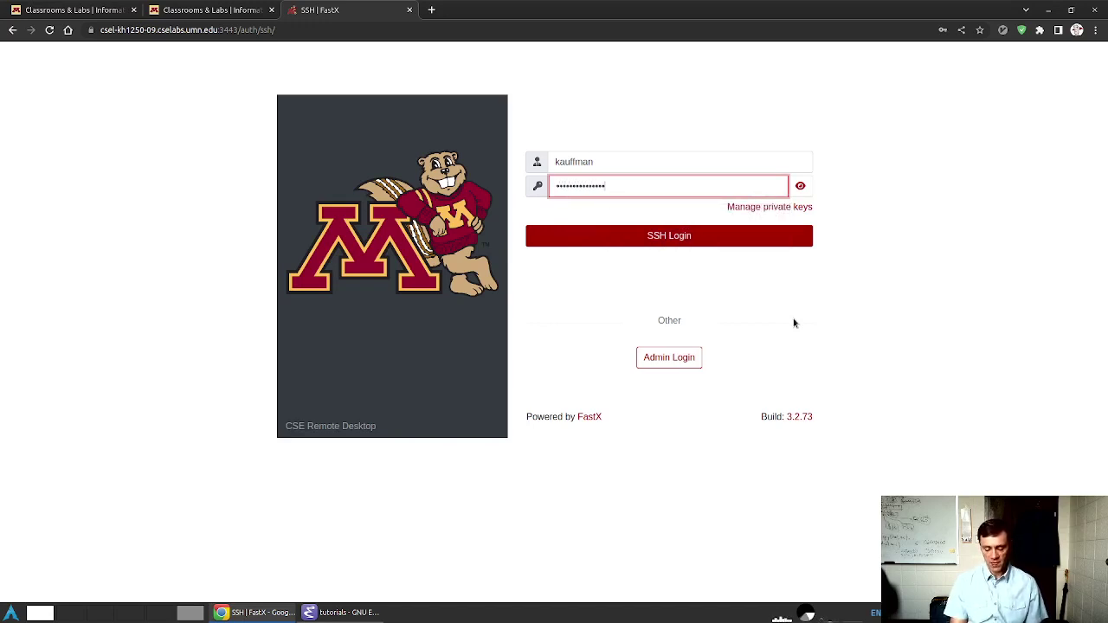
text(***)
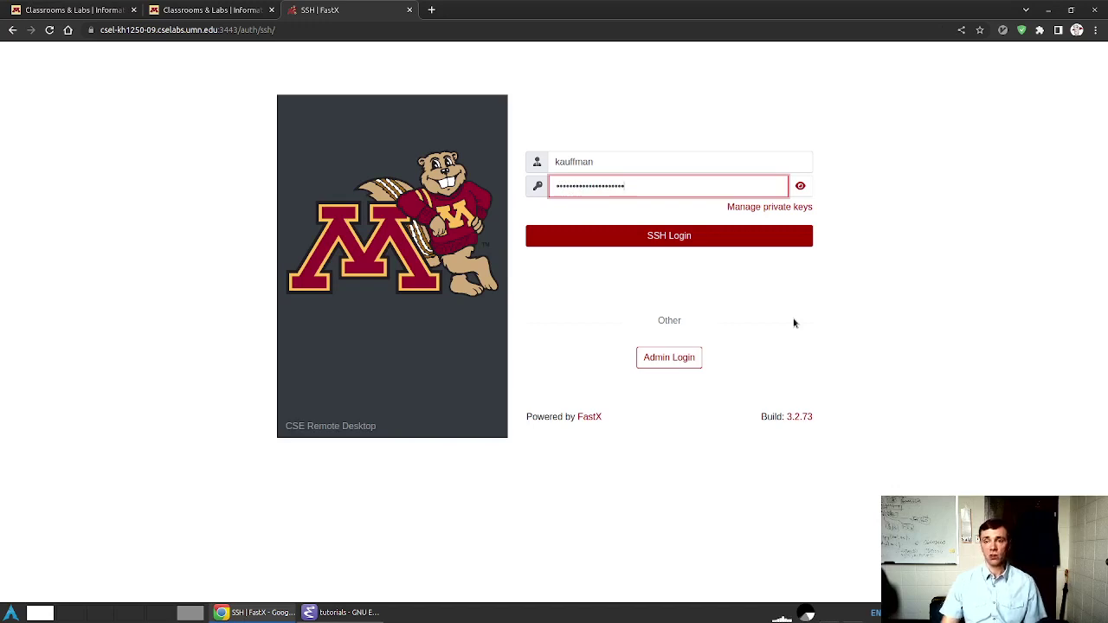
click(643, 244)
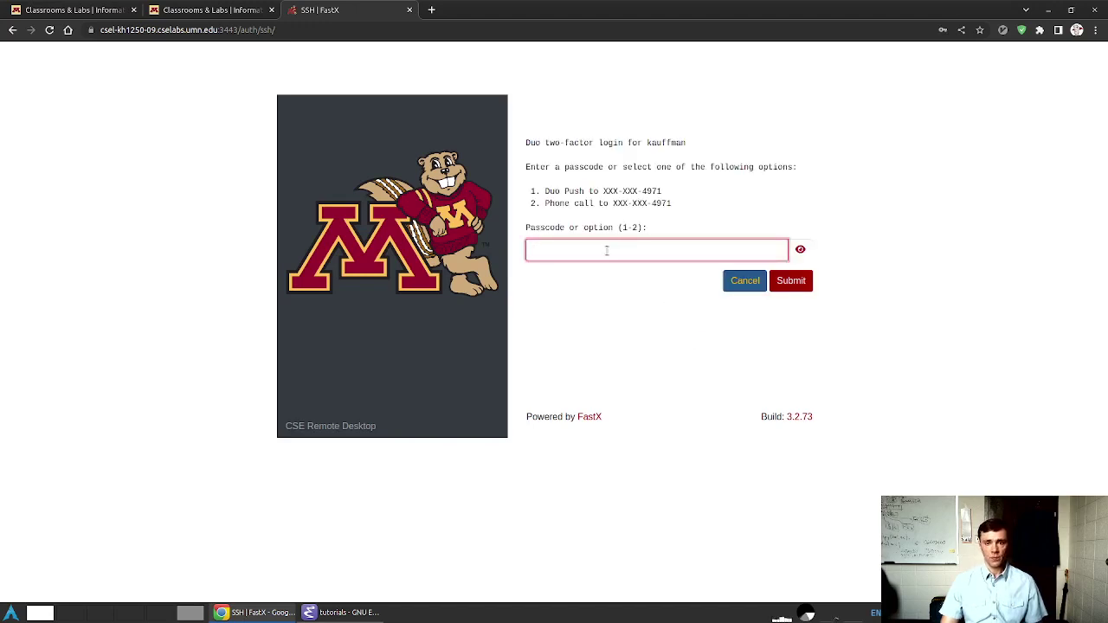
Enter 1 in the Duo passcode field to request a Duo Push and submit it
click(607, 250)
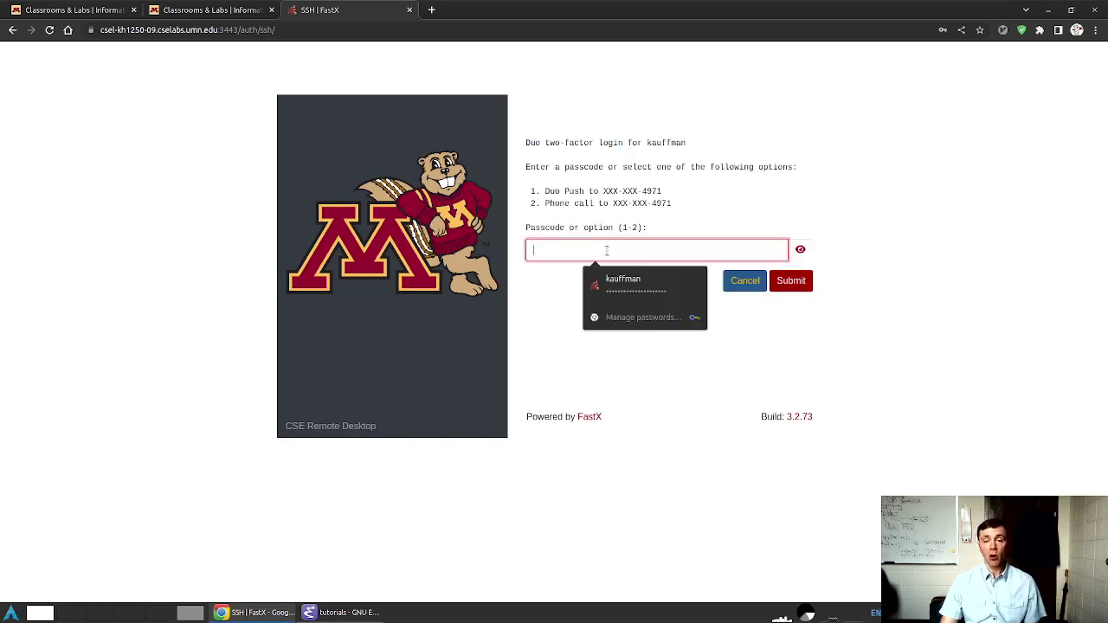
text(1)
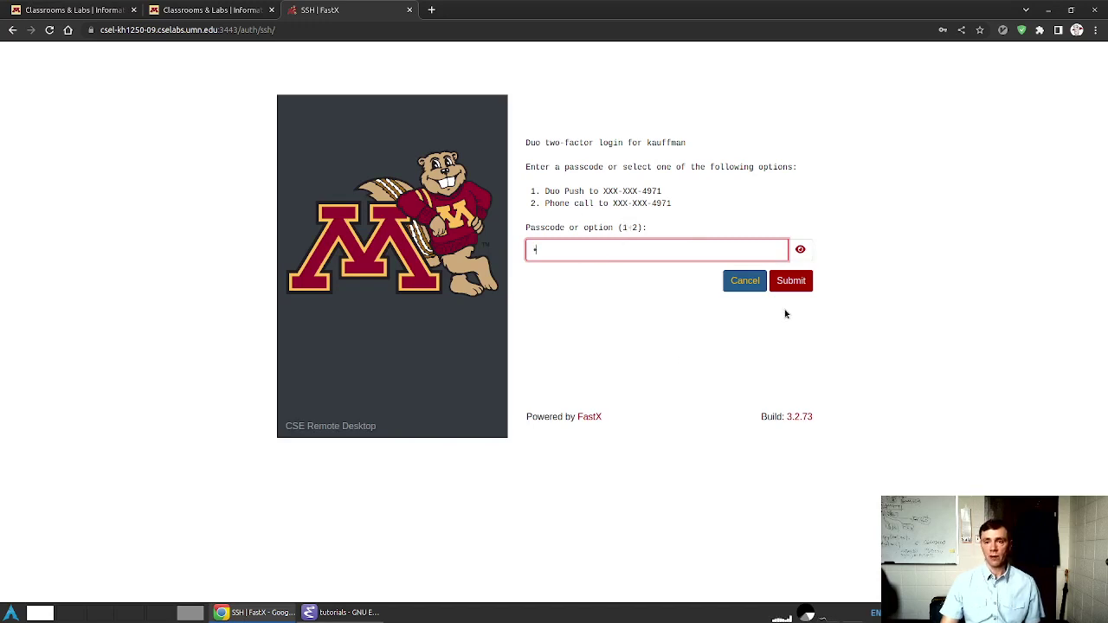
click(793, 285)
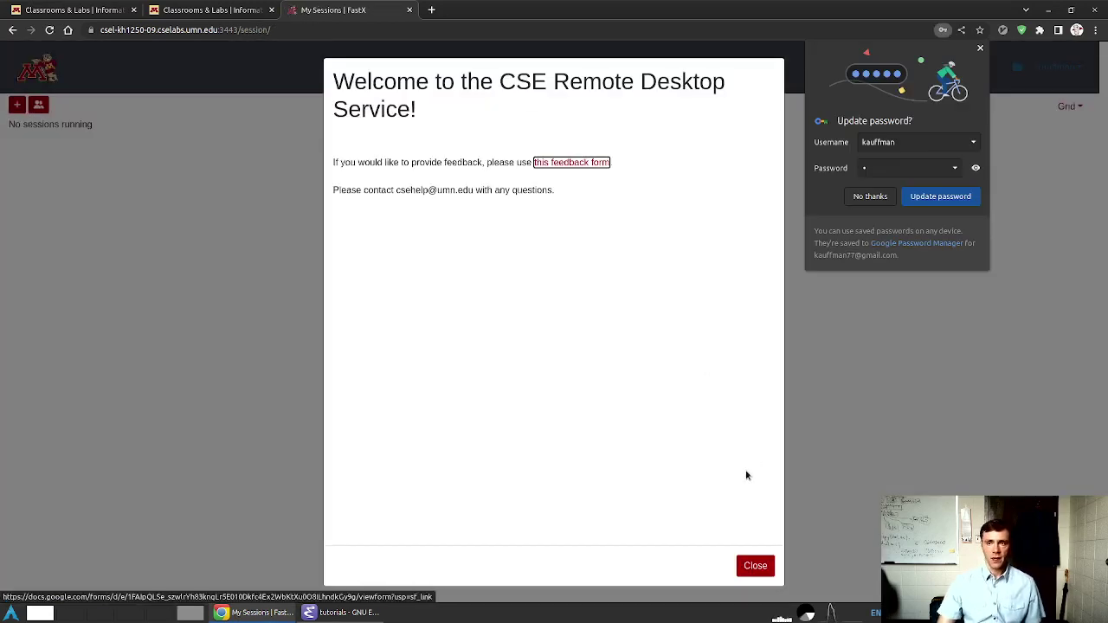
Dismiss the password offer and welcome message, then launch a new XFCE desktop session
click(980, 50)
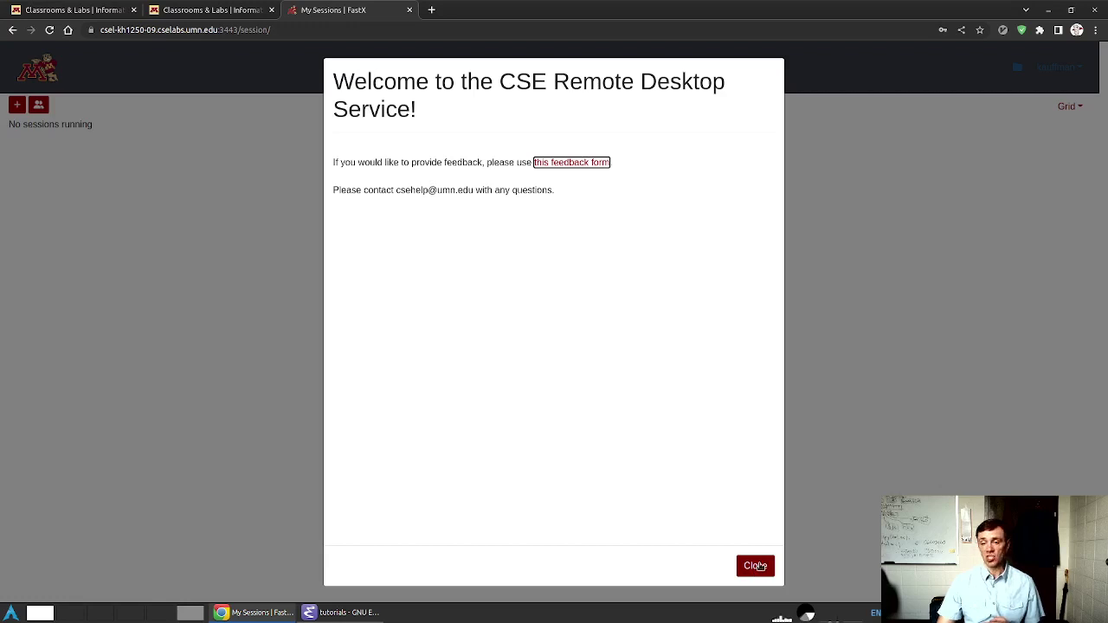
click(757, 568)
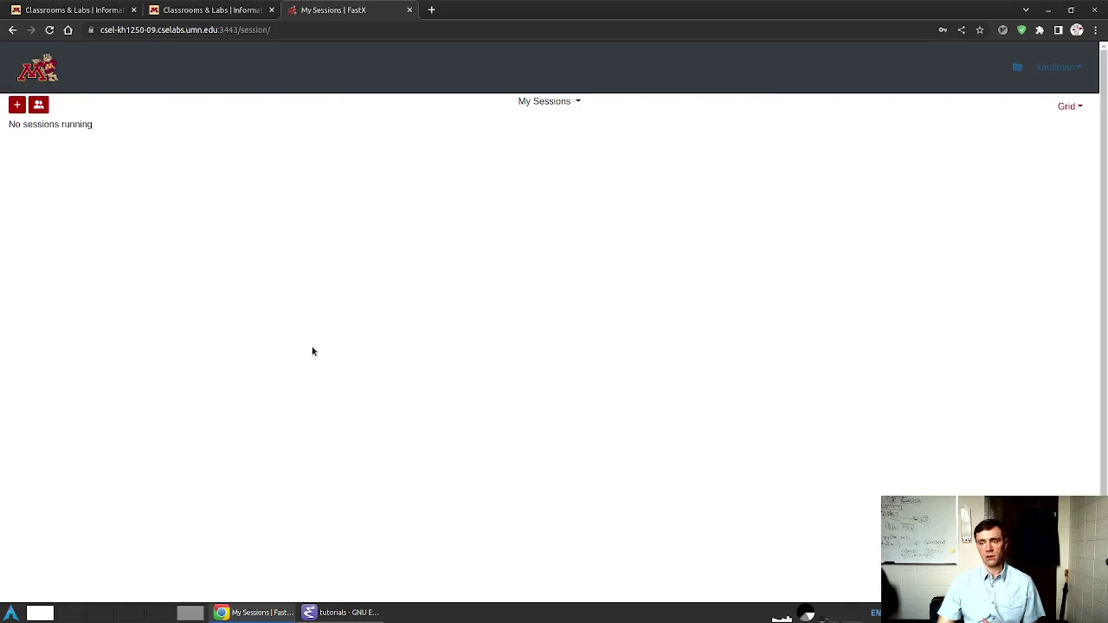
click(16, 106)
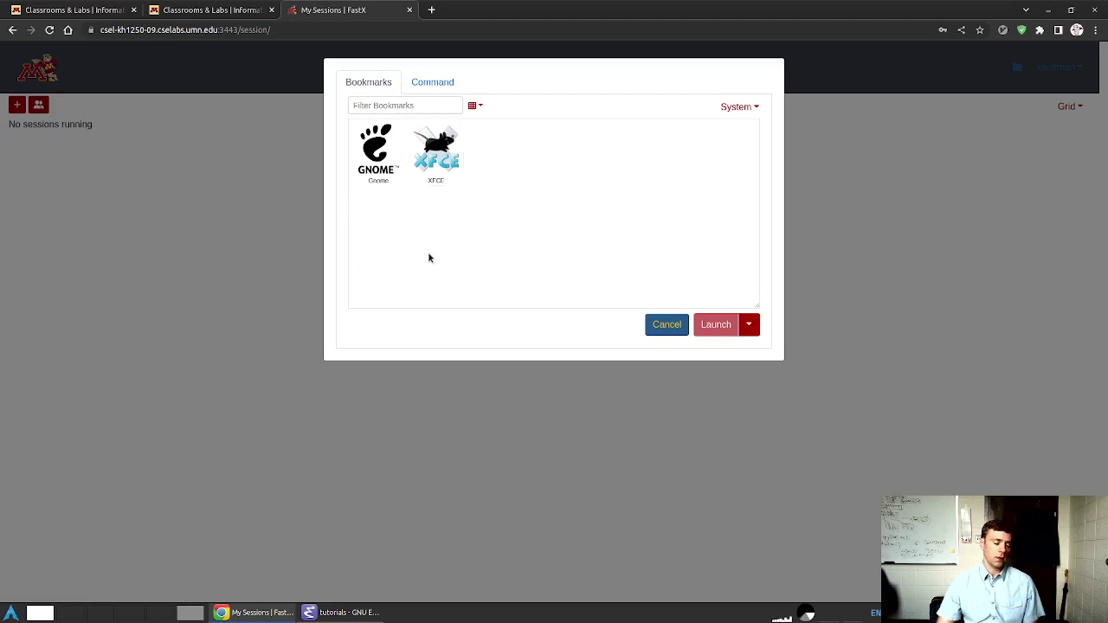
click(443, 177)
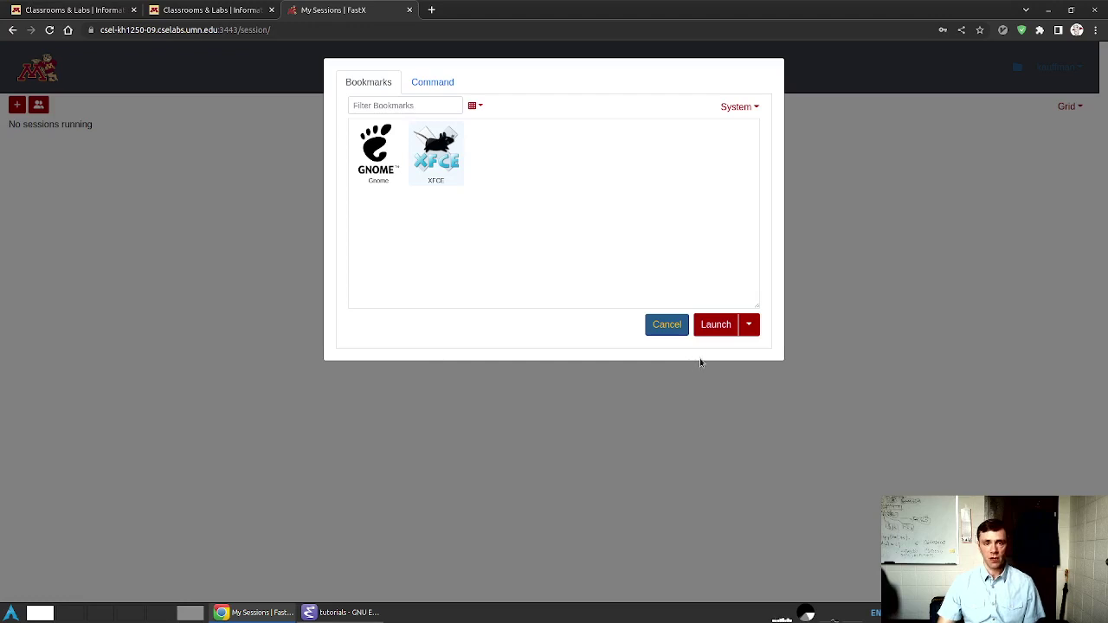
click(717, 327)
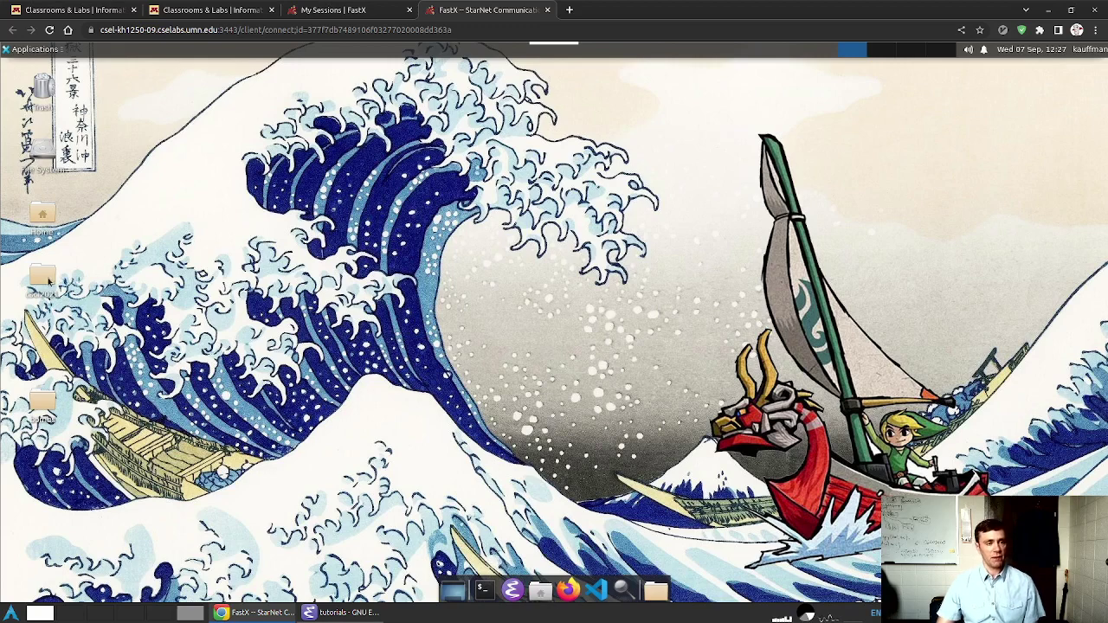
Point at the csci2021 folder on the resized remote XFCE desktop
mouse_move(43, 280)
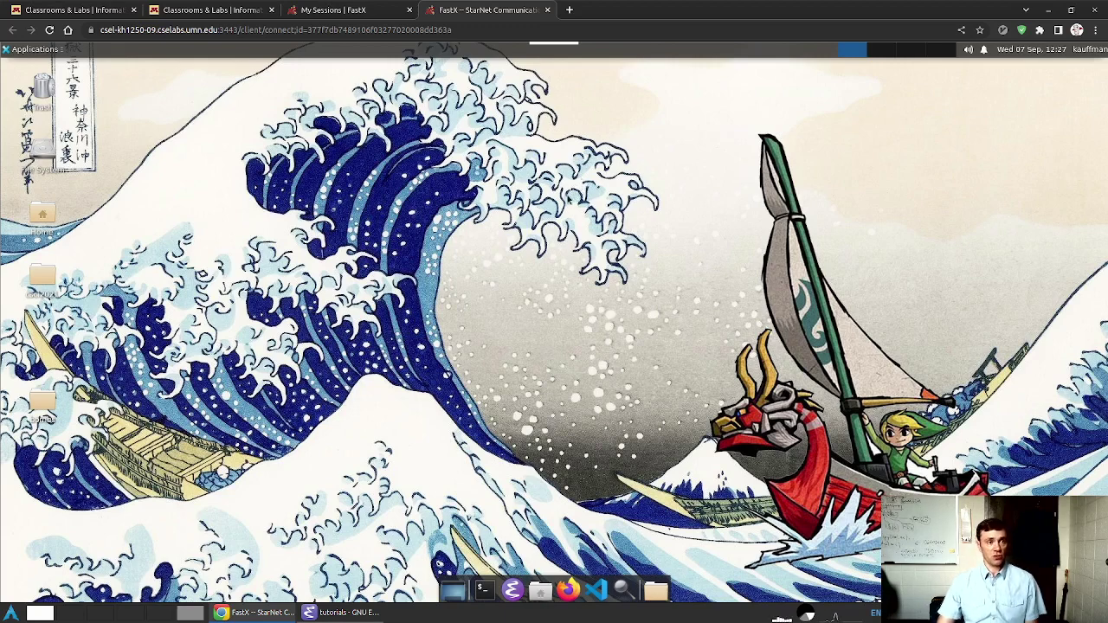
Open csci2021, then lab01-code, and open hello_c.c in the text editor
double_click(43, 275)
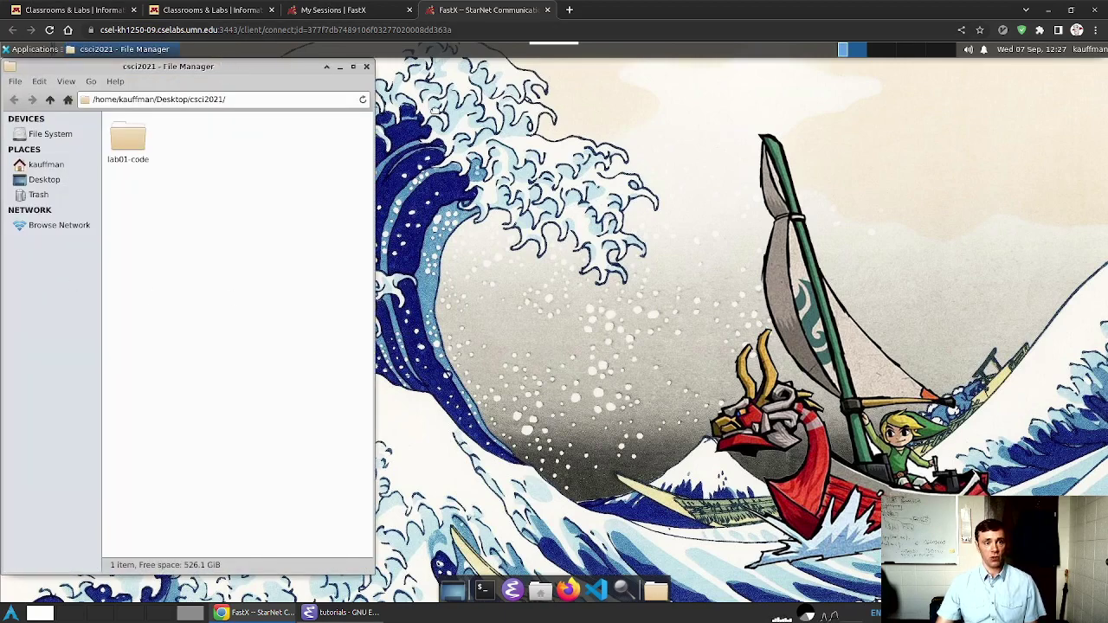
drag(233, 69, 704, 80)
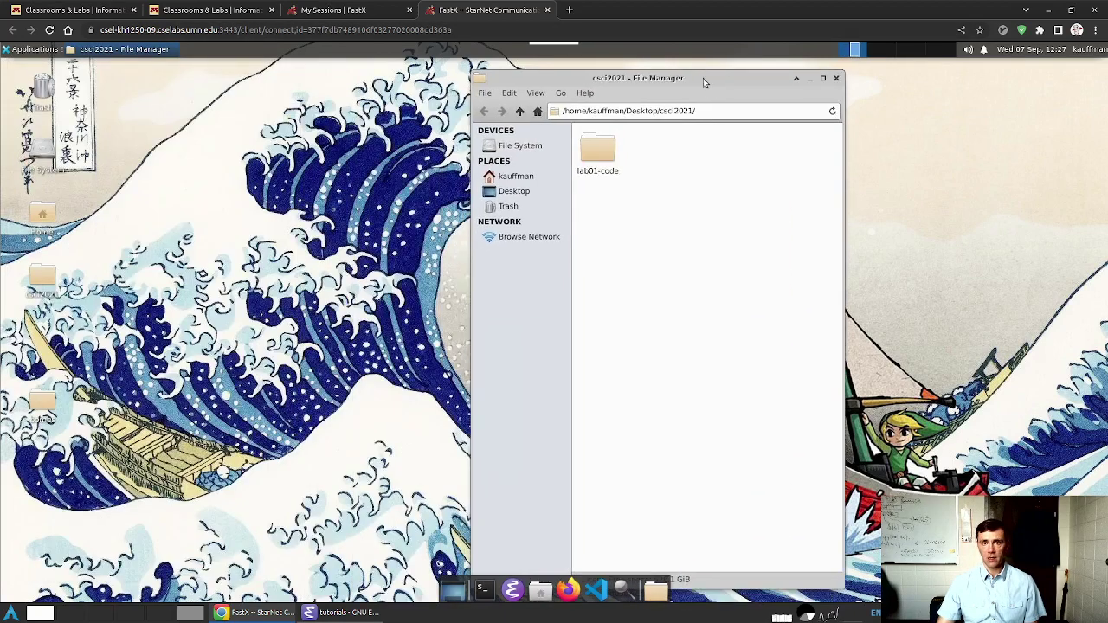
double_click(597, 152)
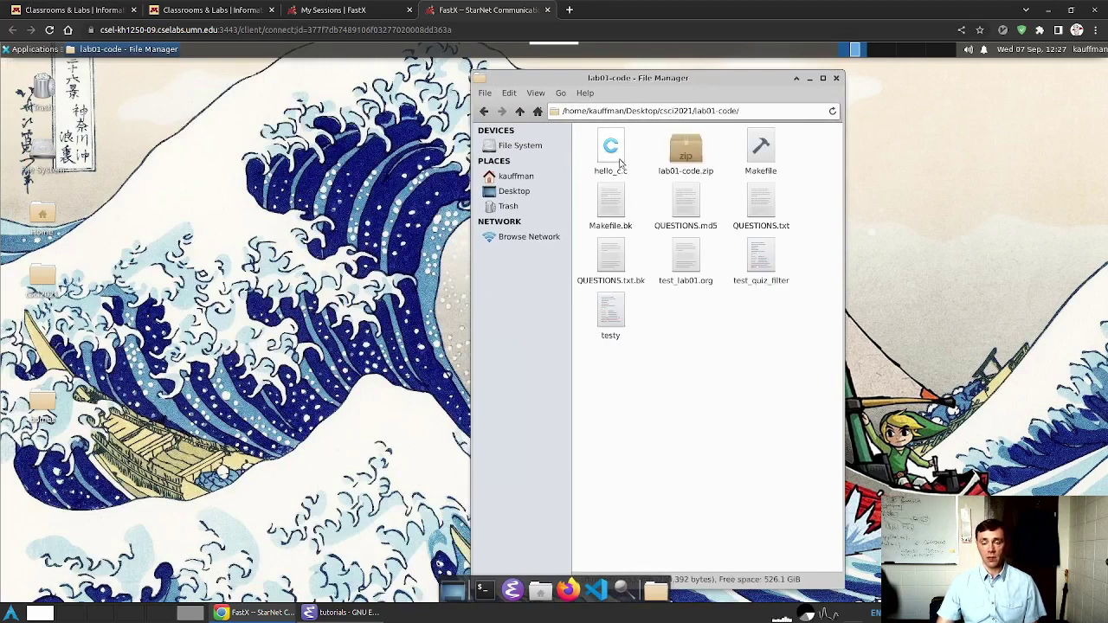
double_click(617, 160)
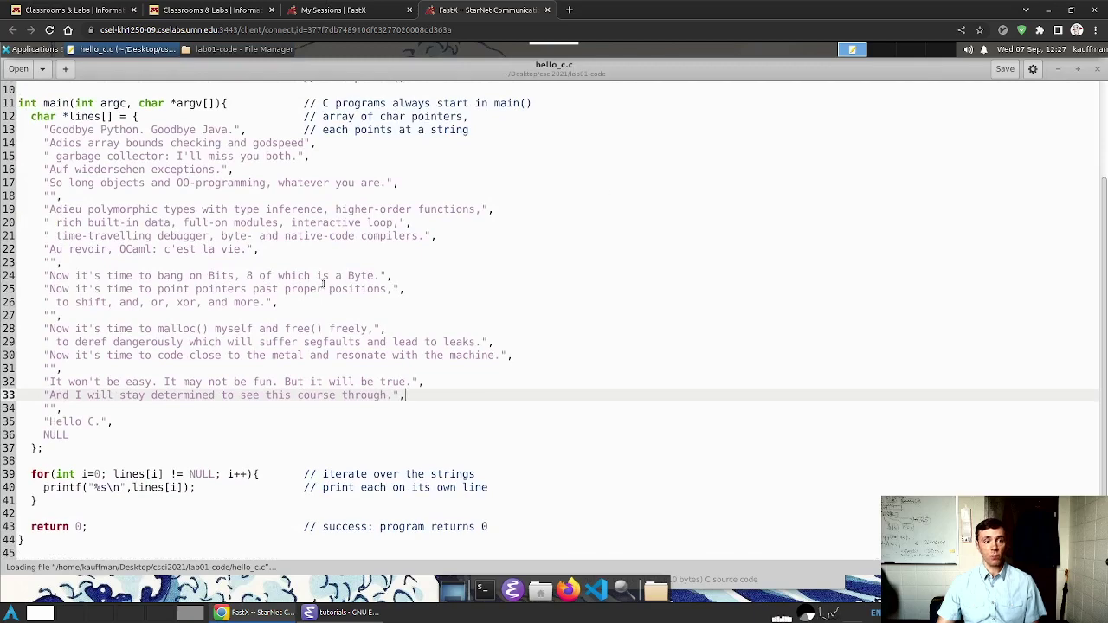
scroll(401, 341, up, 3)
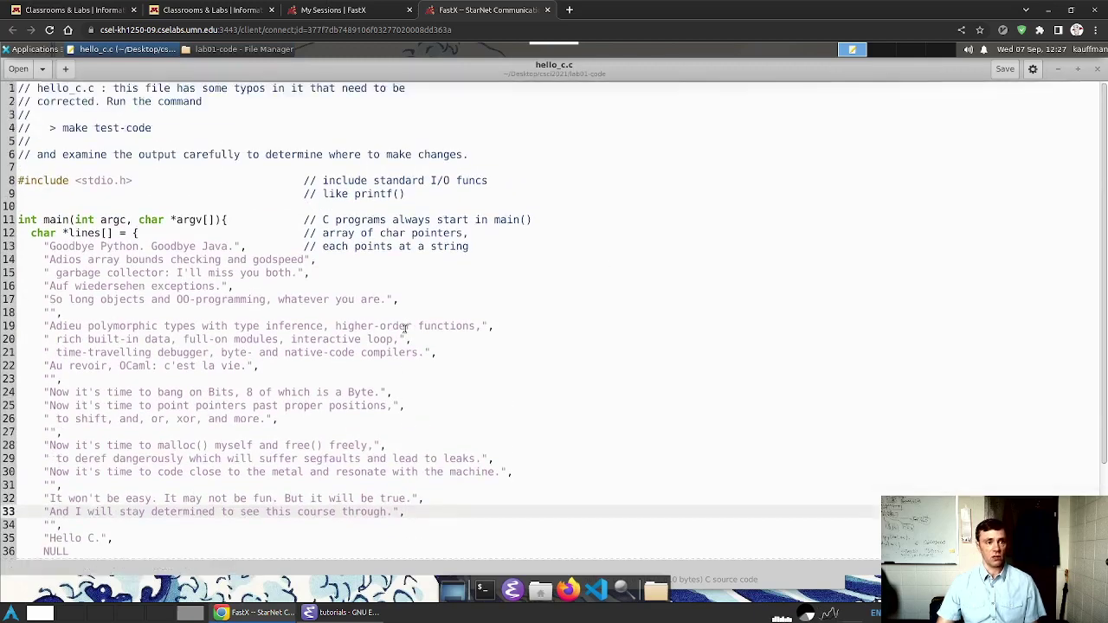
scroll(394, 324, down, 3)
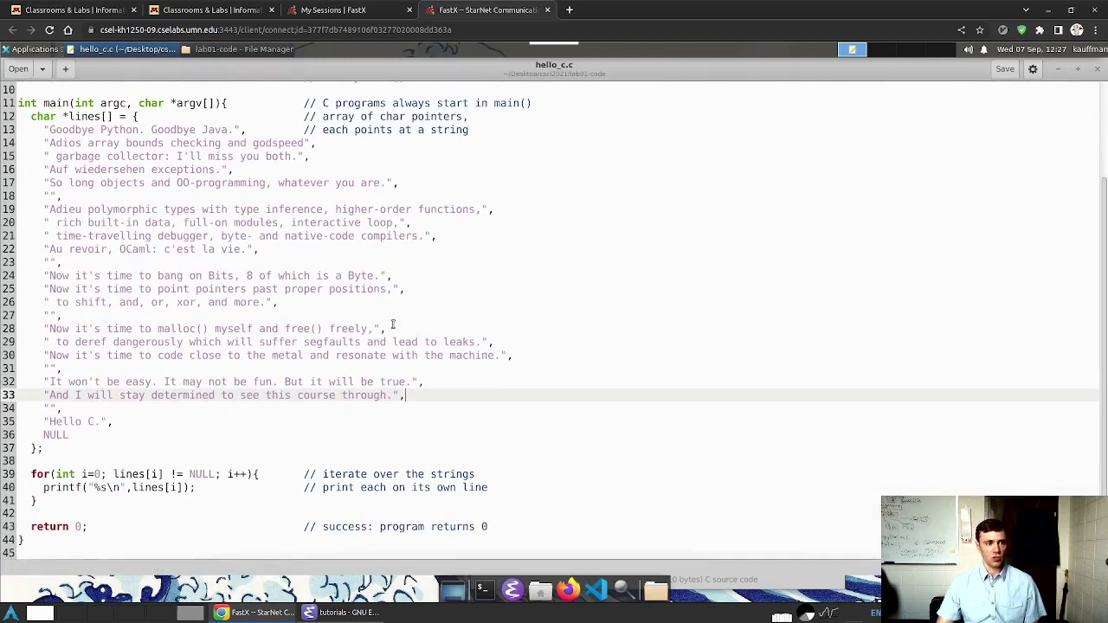
Open a new Xfce Terminal, run ls on the home directory, then bring hello_c.c forward
click(487, 592)
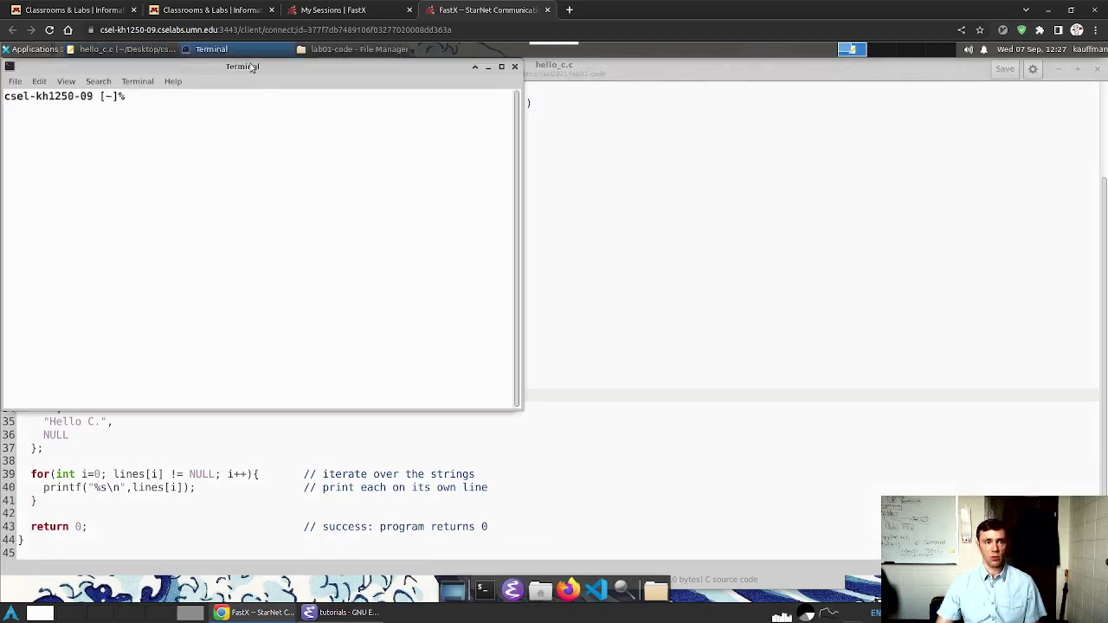
drag(251, 67, 611, 206)
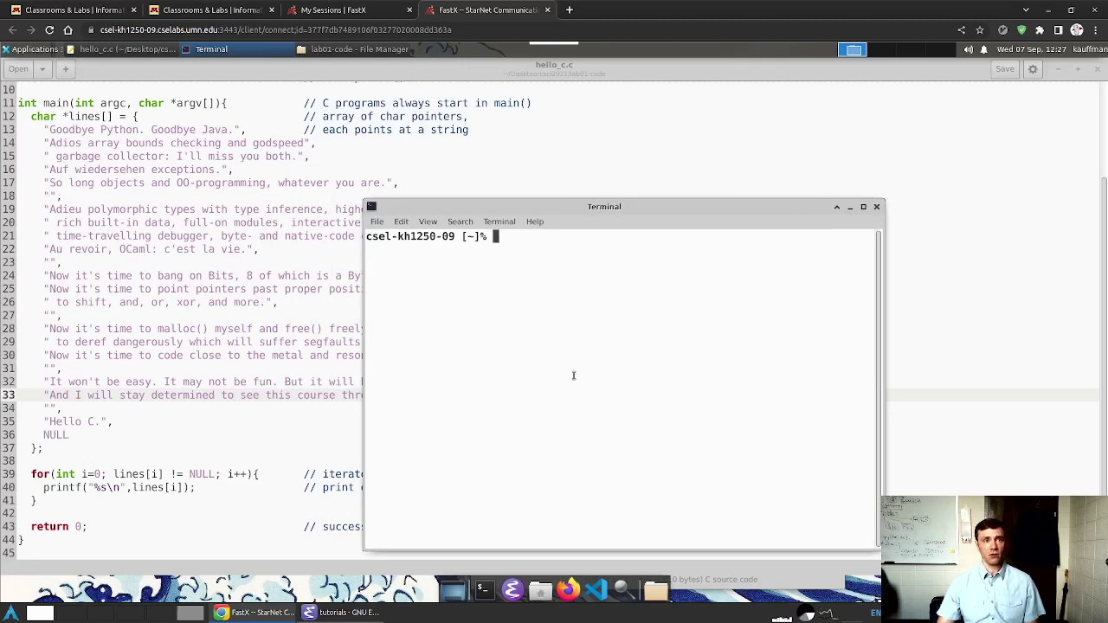
click(204, 12)
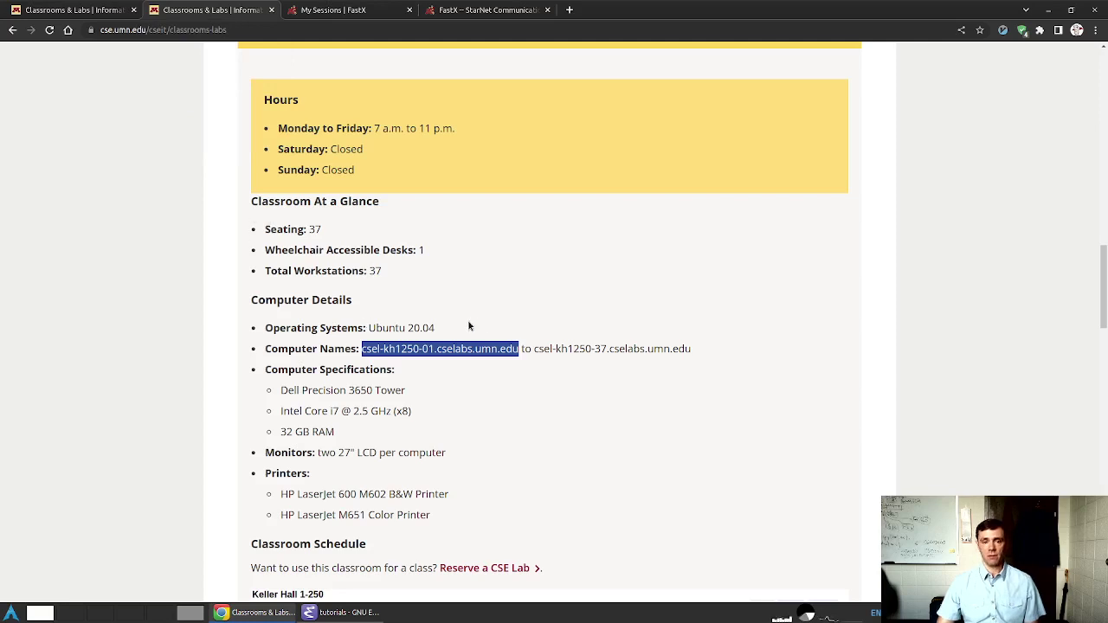
click(467, 10)
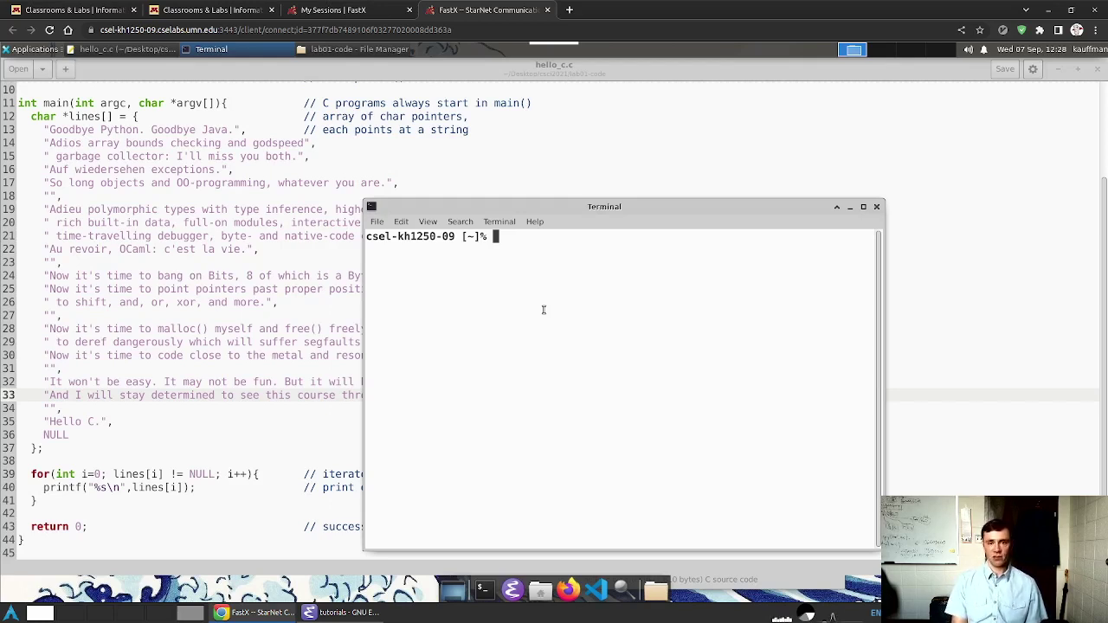
text(ls)
key(Return)
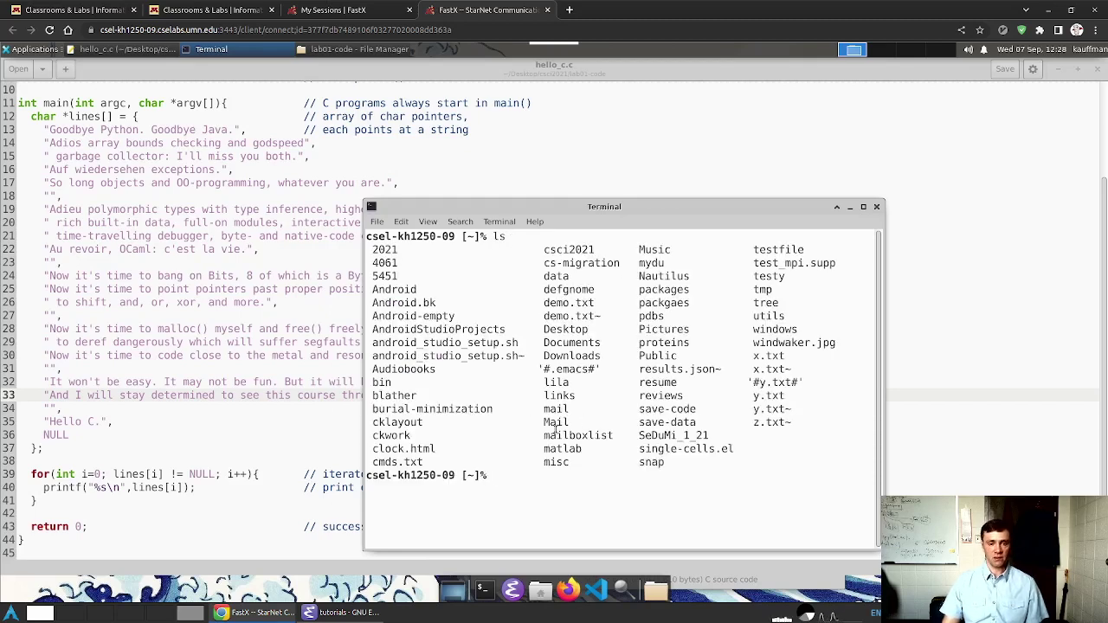
click(118, 419)
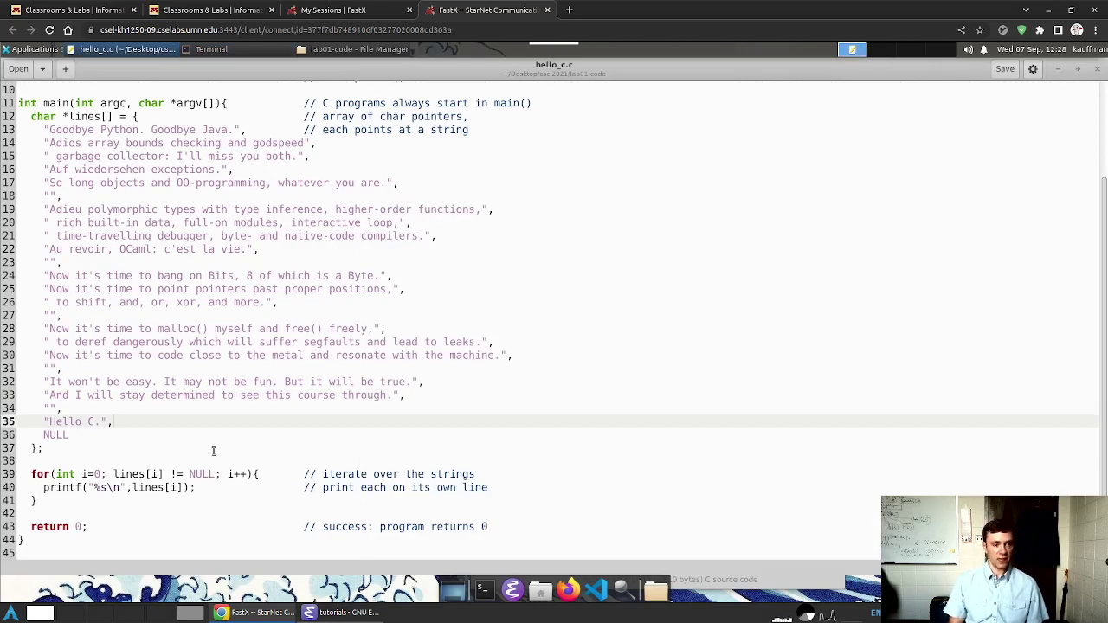
Delete the line "Now it's time to malloc() myself and free() freely," and save hello_c.c
key(Up)
key(Up)
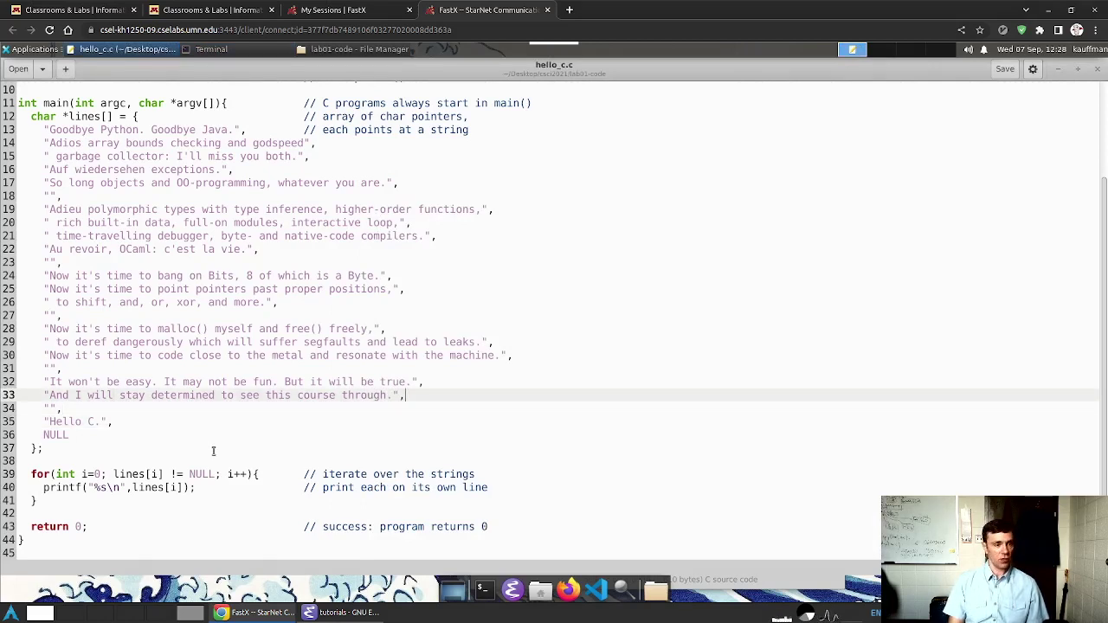
key(Up)
key(Up)
key(Up)
key(Up)
key(Up)
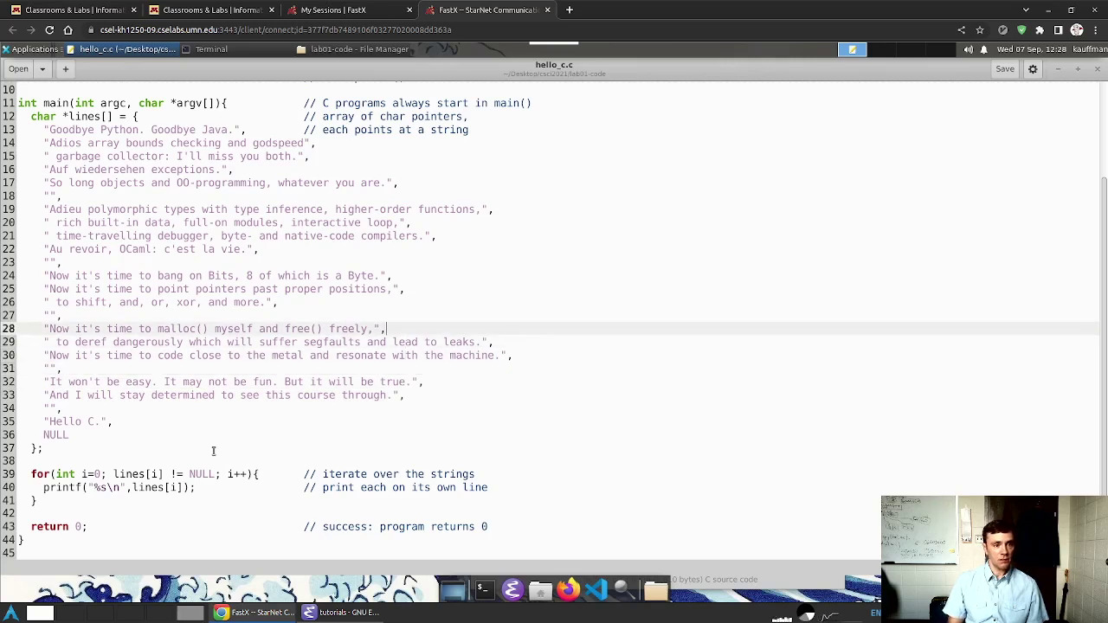
key(shift+Home)
key(Delete)
key(Delete)
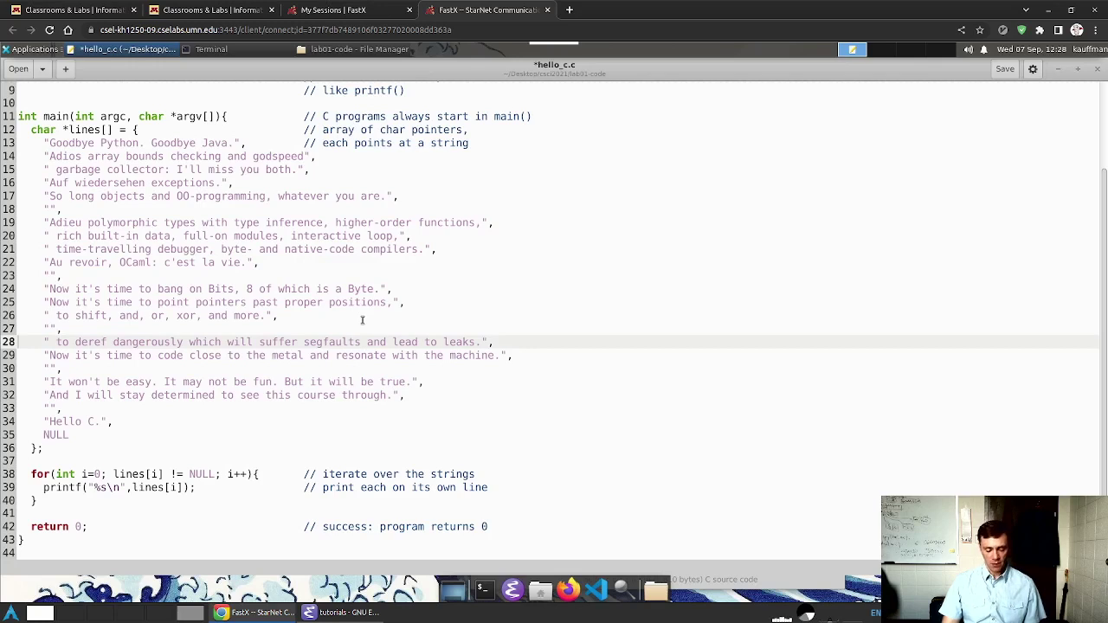
key(ctrl+x)
key(ctrl+s)
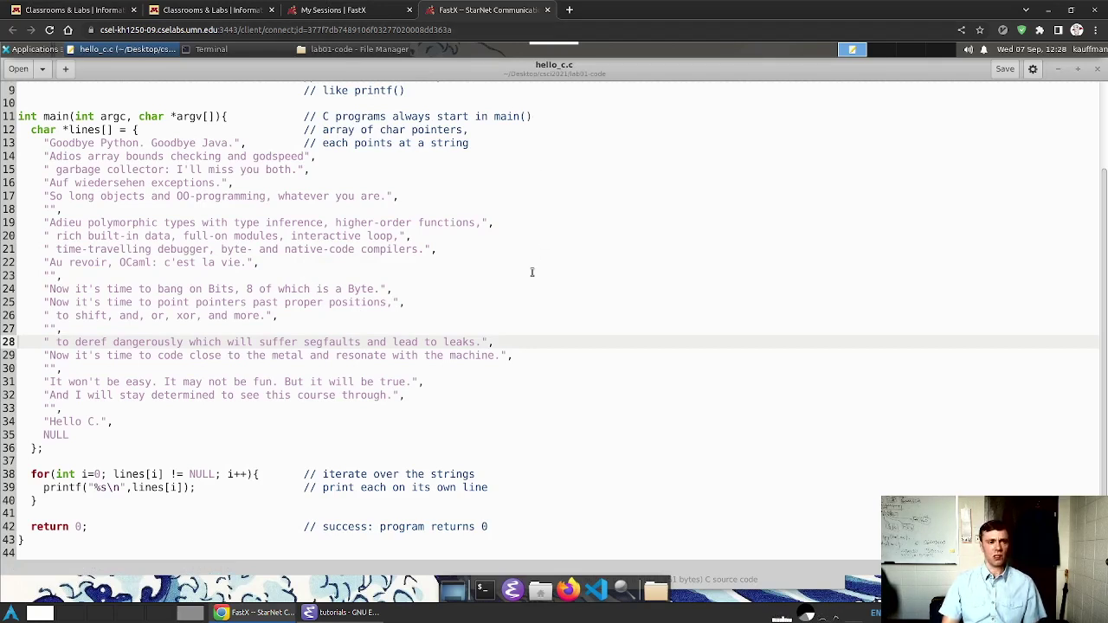
key(ctrl+t)
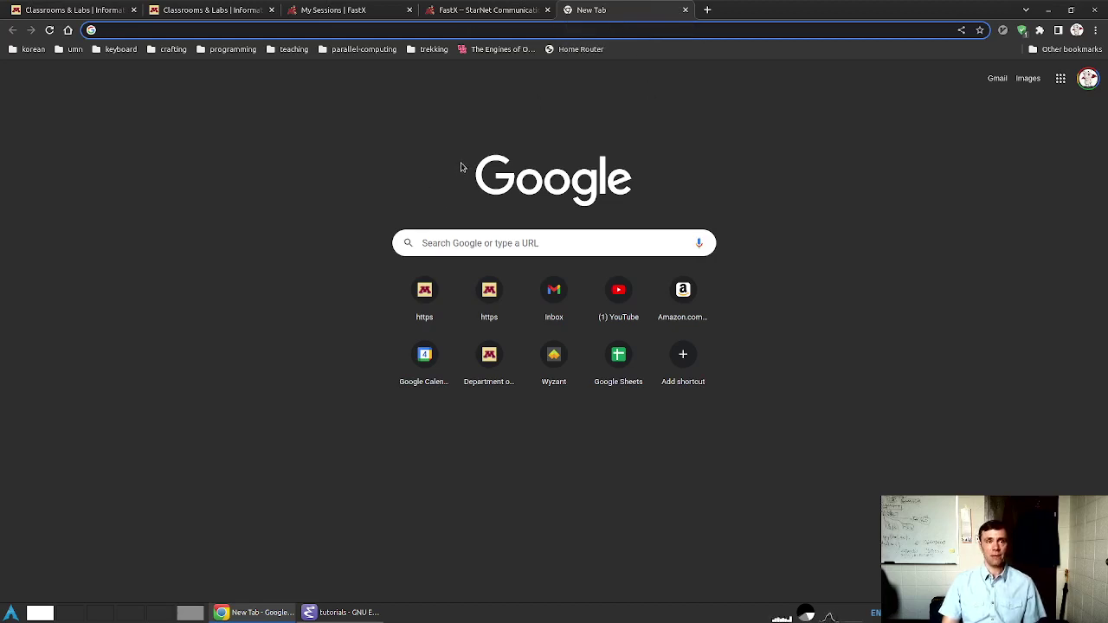
key(ctrl+w)
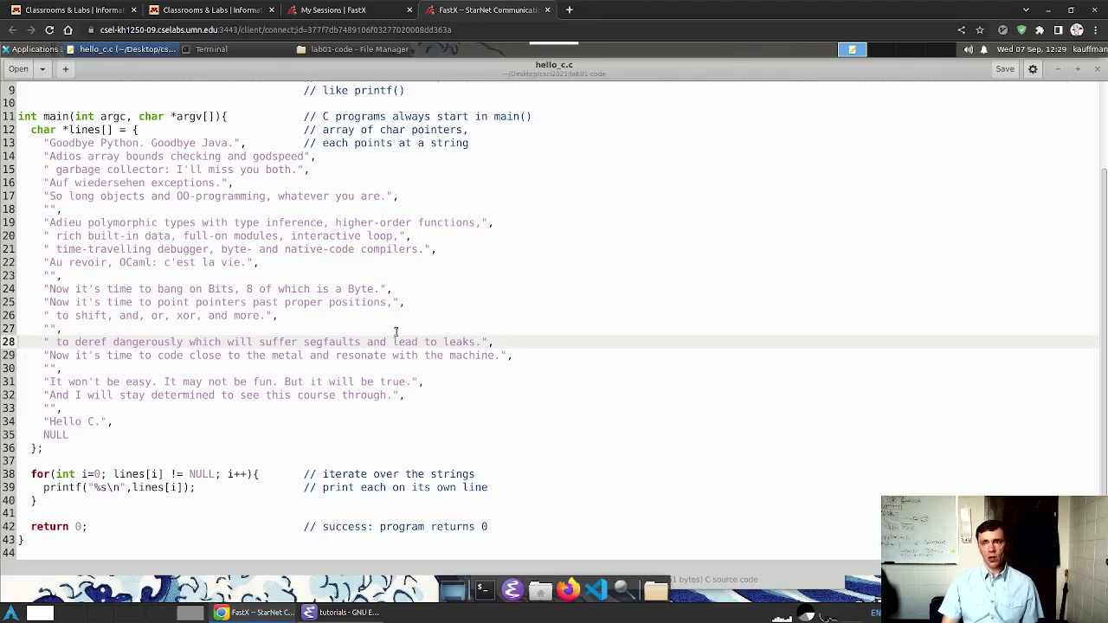
scroll(396, 331, up, 3)
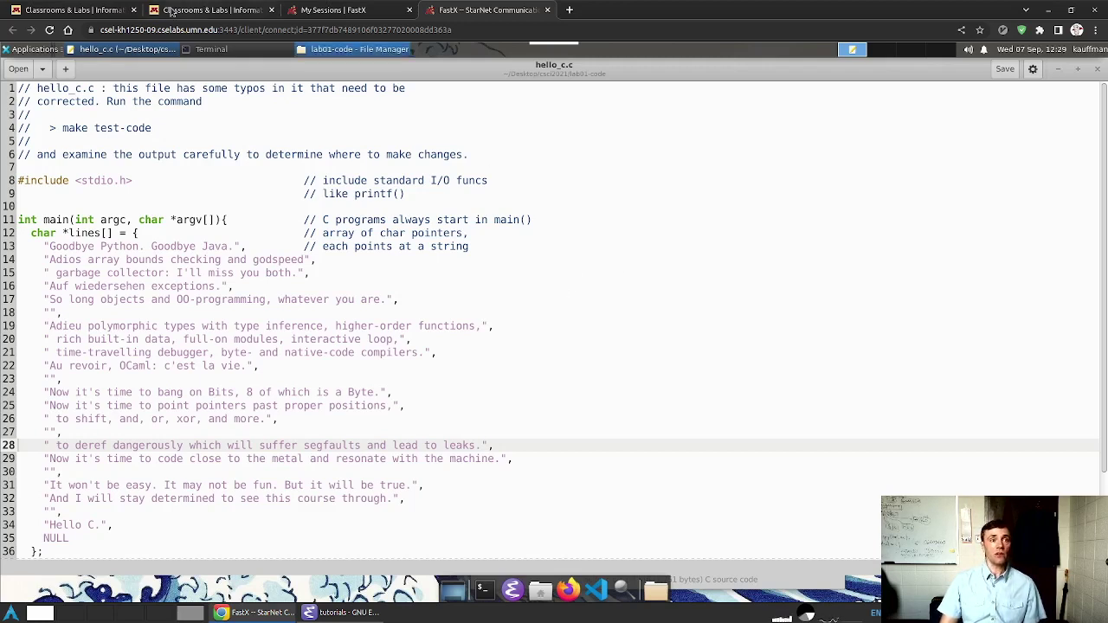
Open the Virtual Online Linux Environment (VOLE) link under Remote Access on the Classrooms & Labs page
click(213, 14)
scroll(450, 371, up, 4)
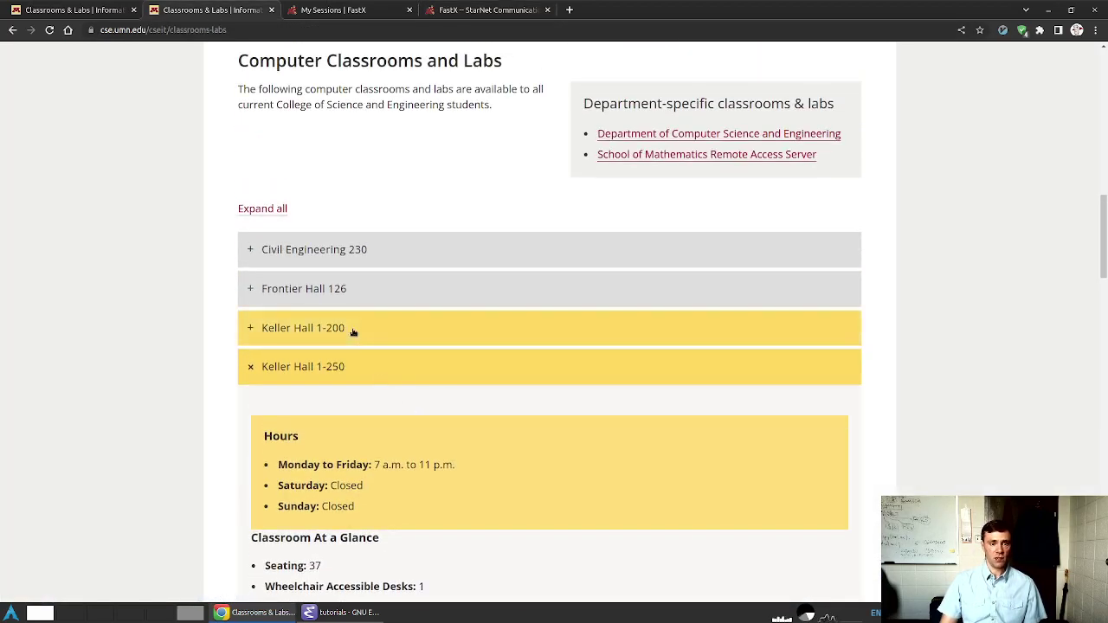
scroll(467, 363, down, 5)
scroll(476, 360, down, 9)
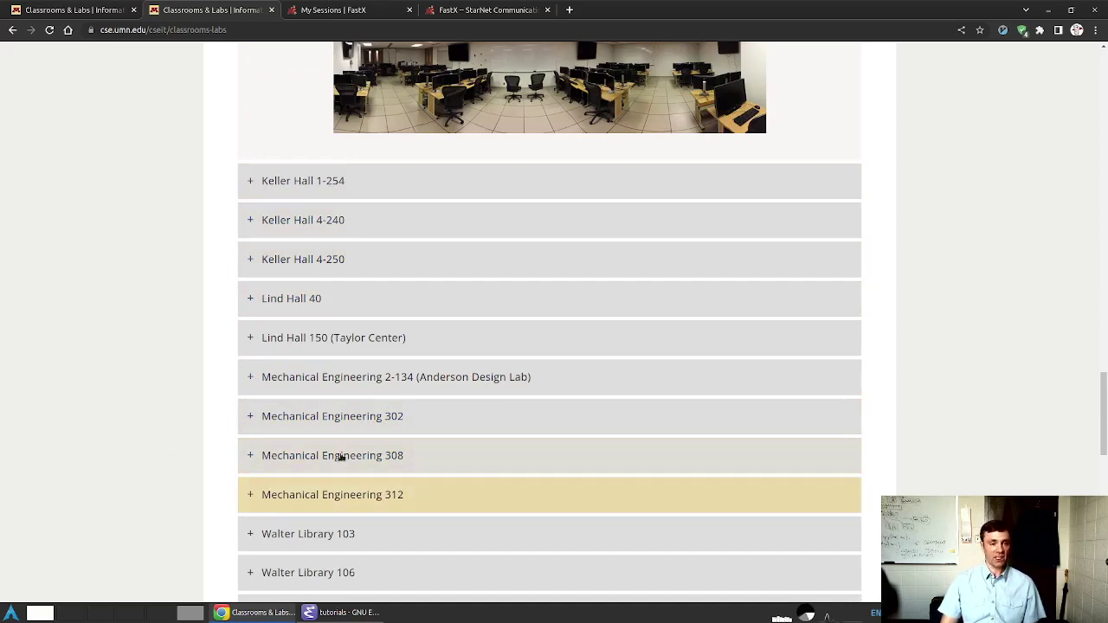
scroll(160, 500, up, 3)
scroll(159, 497, up, 15)
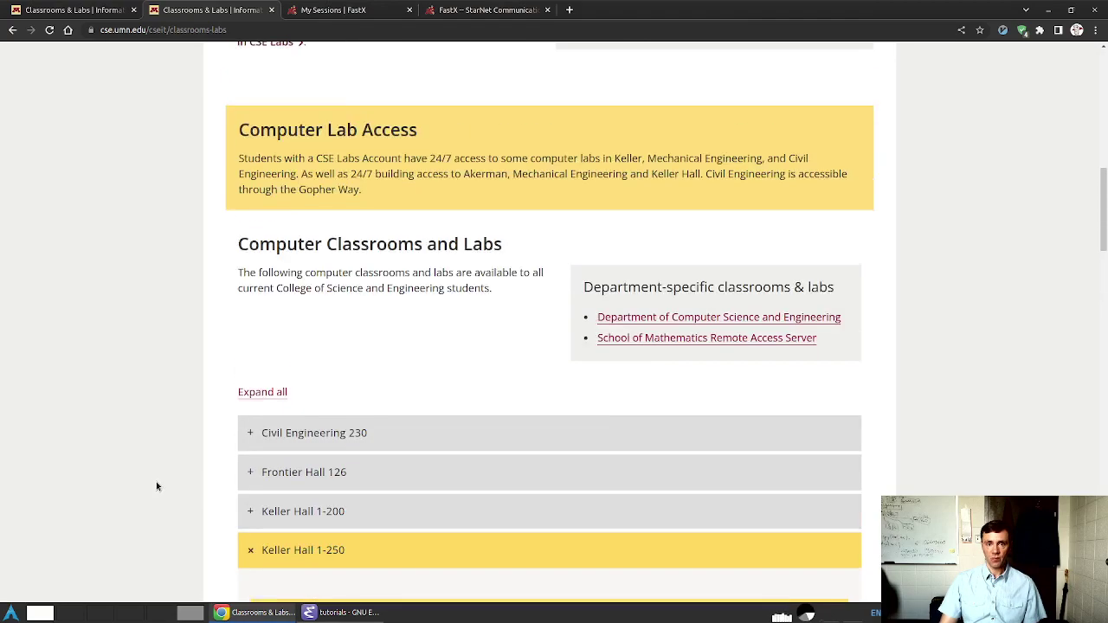
scroll(157, 484, up, 3)
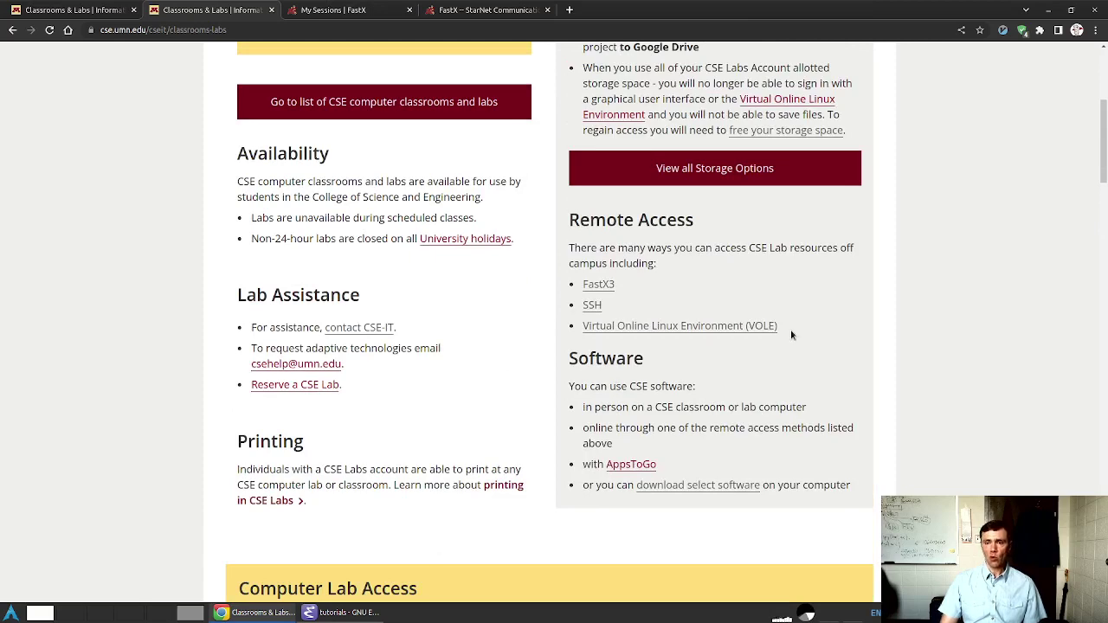
click(741, 334)
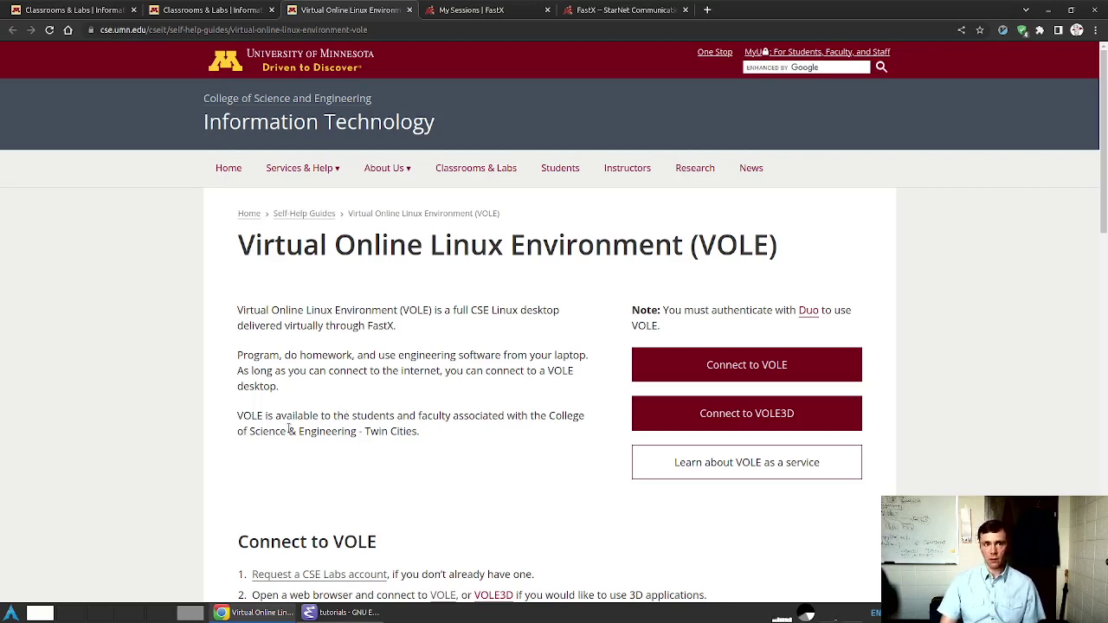
Go to z.umn.edu/vole2d in a new tab to reach the vole-2d-01 login page
key(ctrl+t)
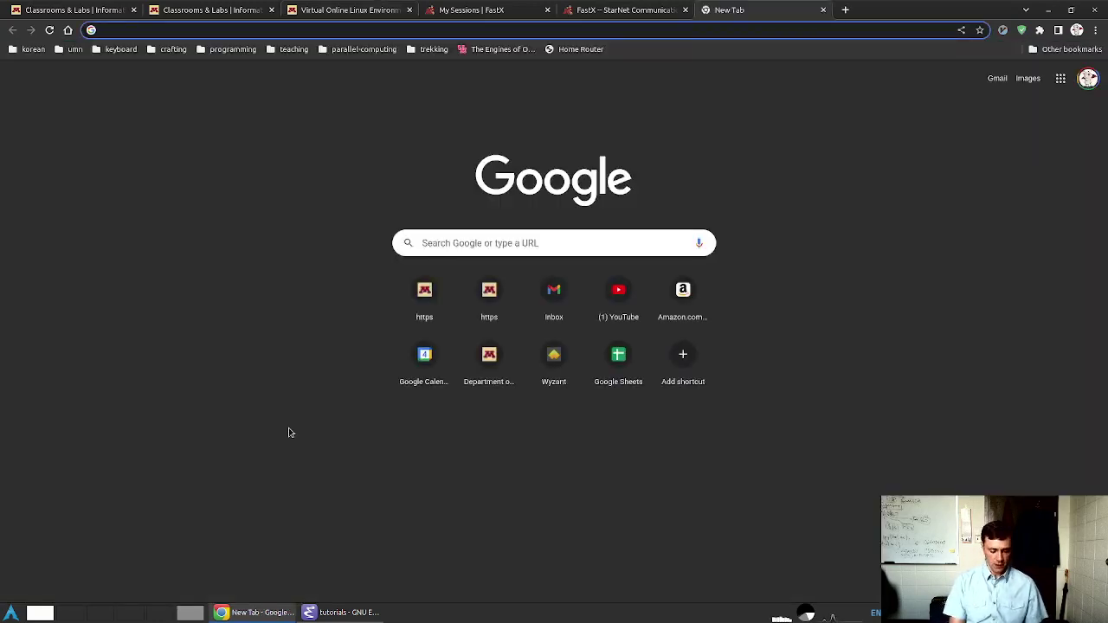
text(z.umn.edu/vole2d)
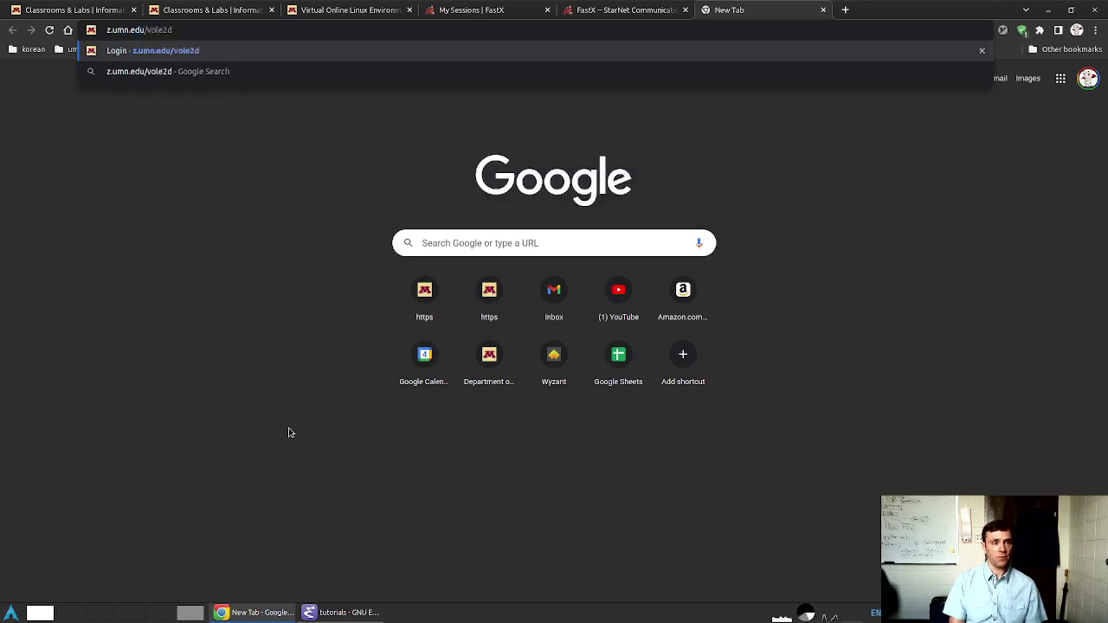
key(Return)
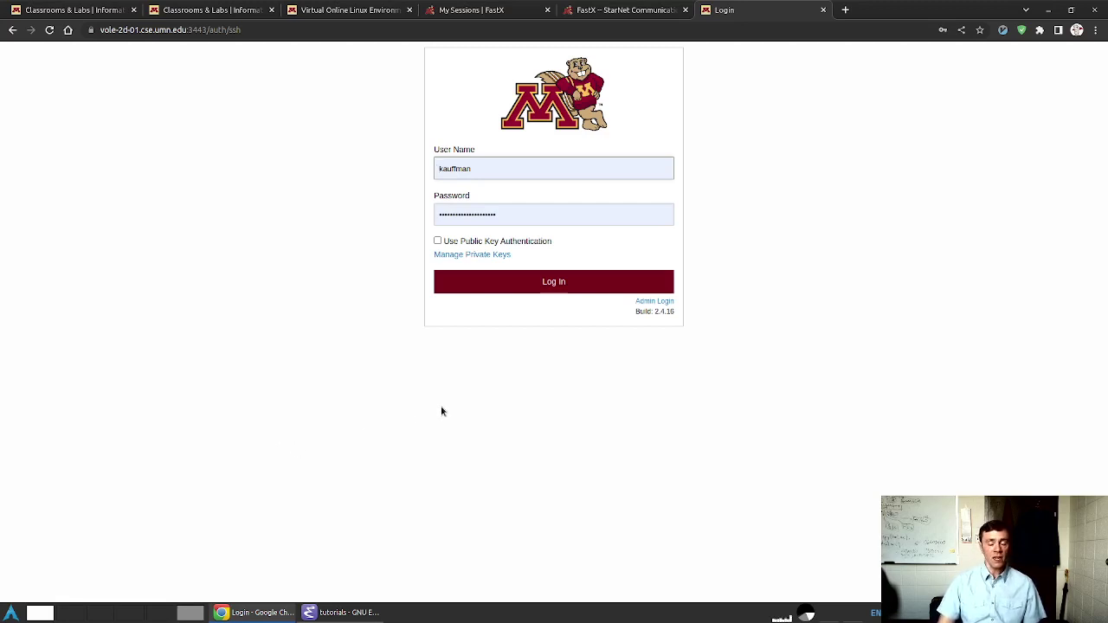
Log in with the saved credentials and pass the Duo two-factor check
click(576, 290)
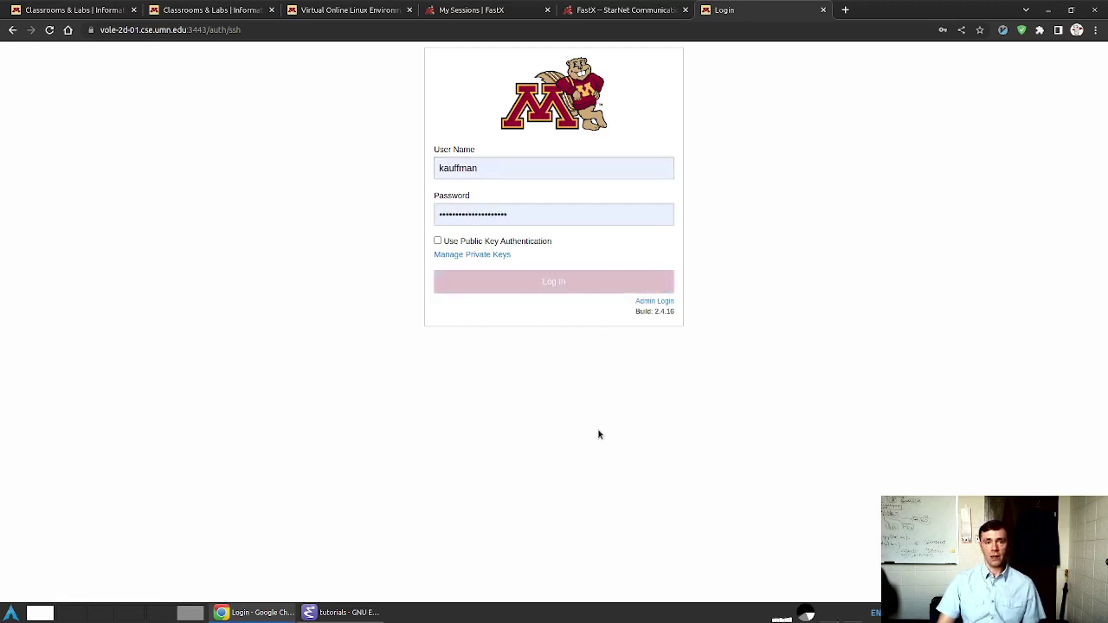
click(473, 198)
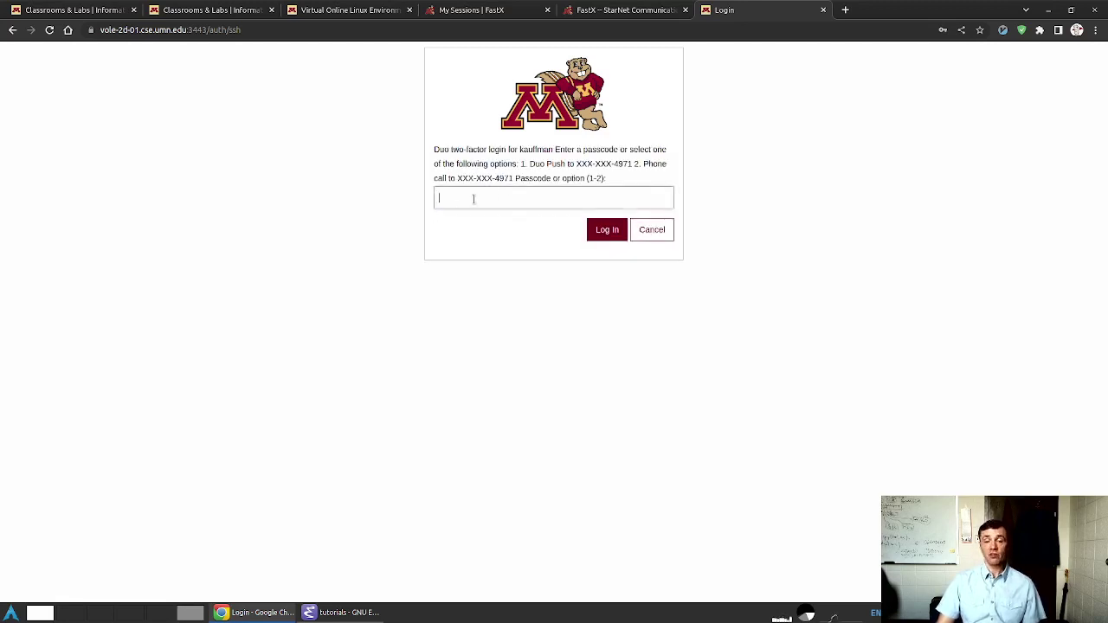
click(597, 234)
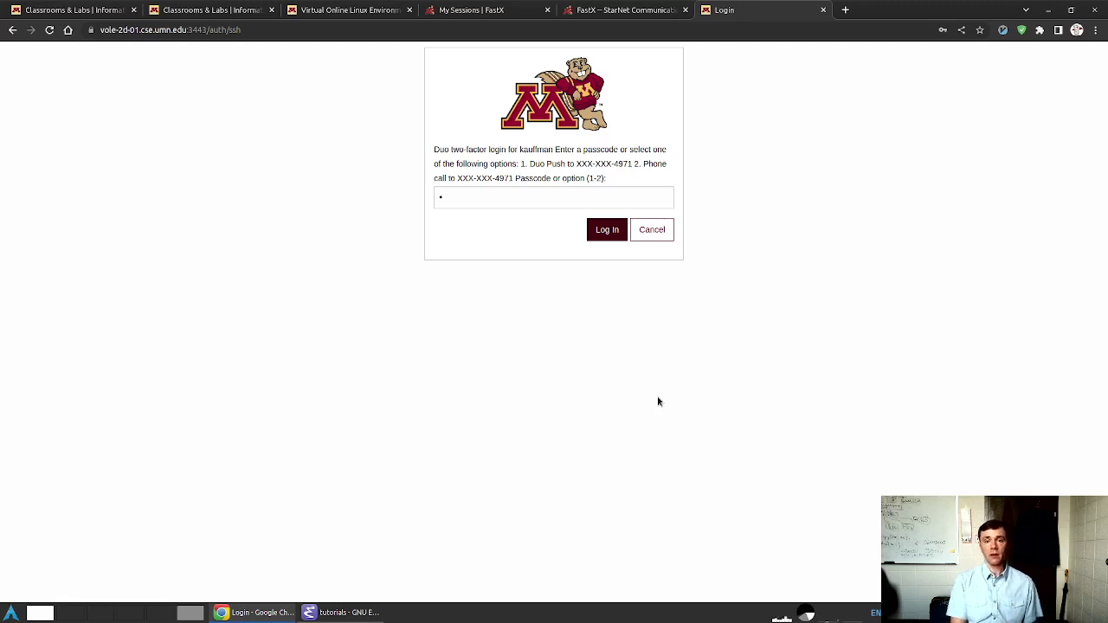
key(Return)
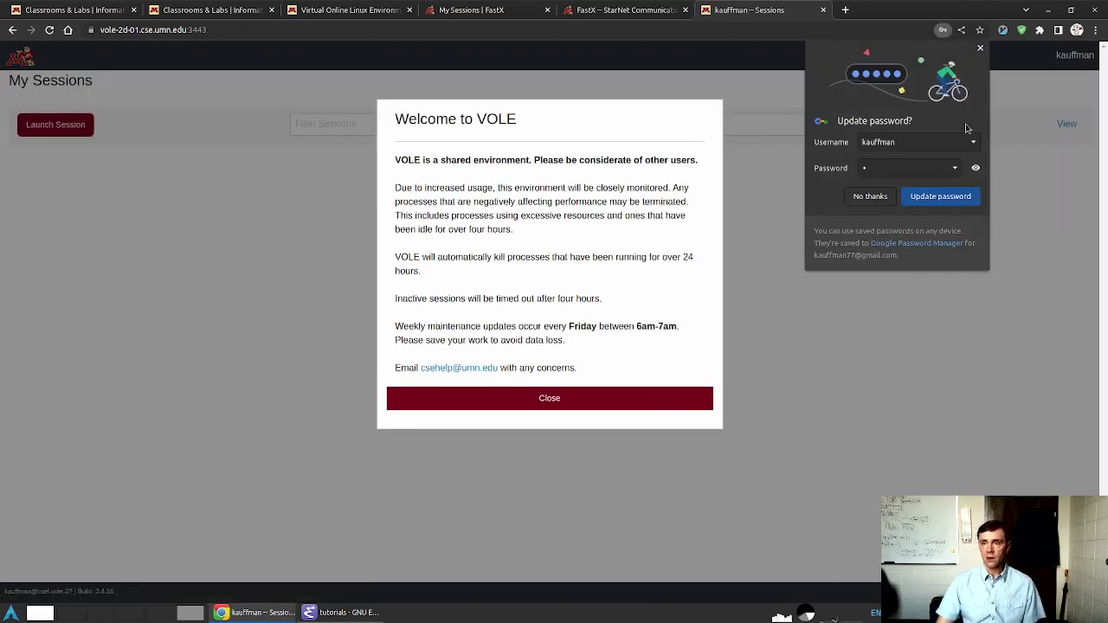
Dismiss the password and welcome notices, then launch a new XFCE desktop session
click(980, 47)
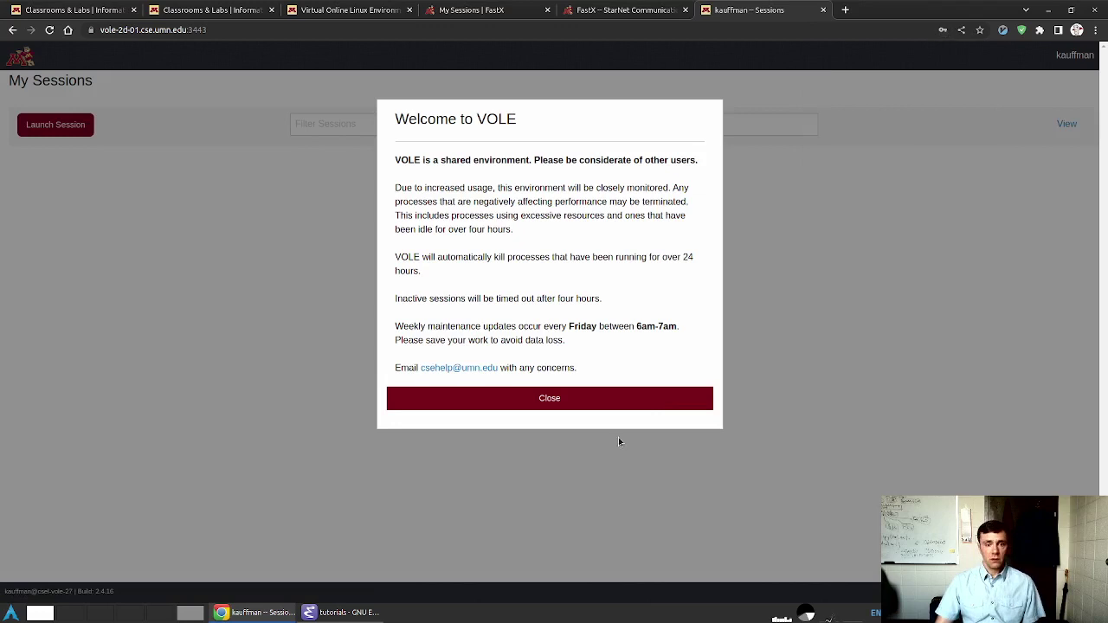
click(555, 394)
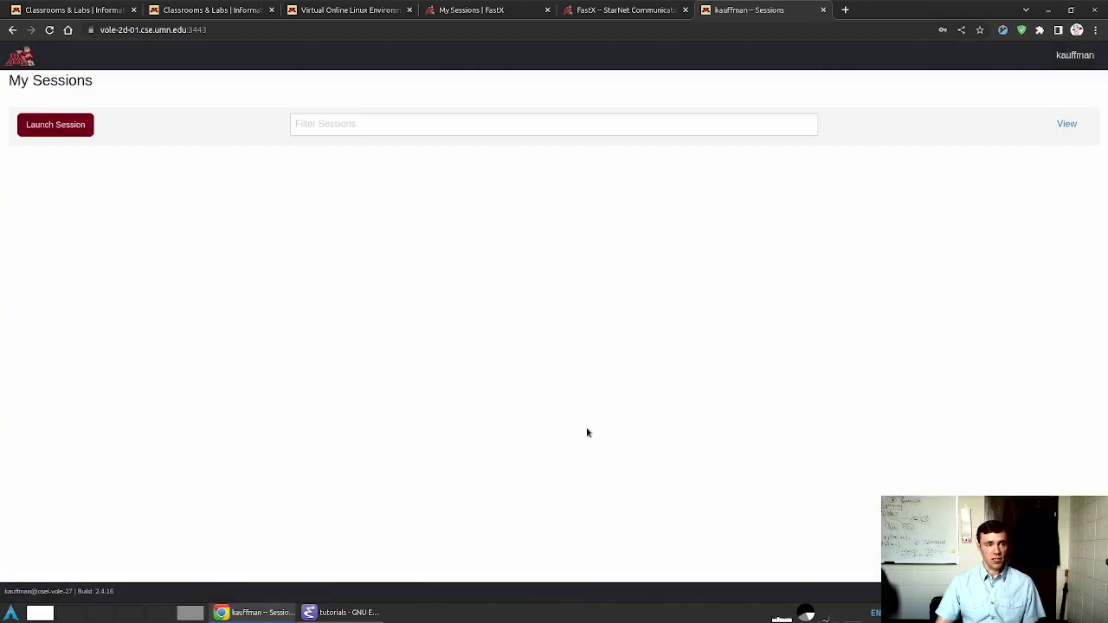
click(80, 124)
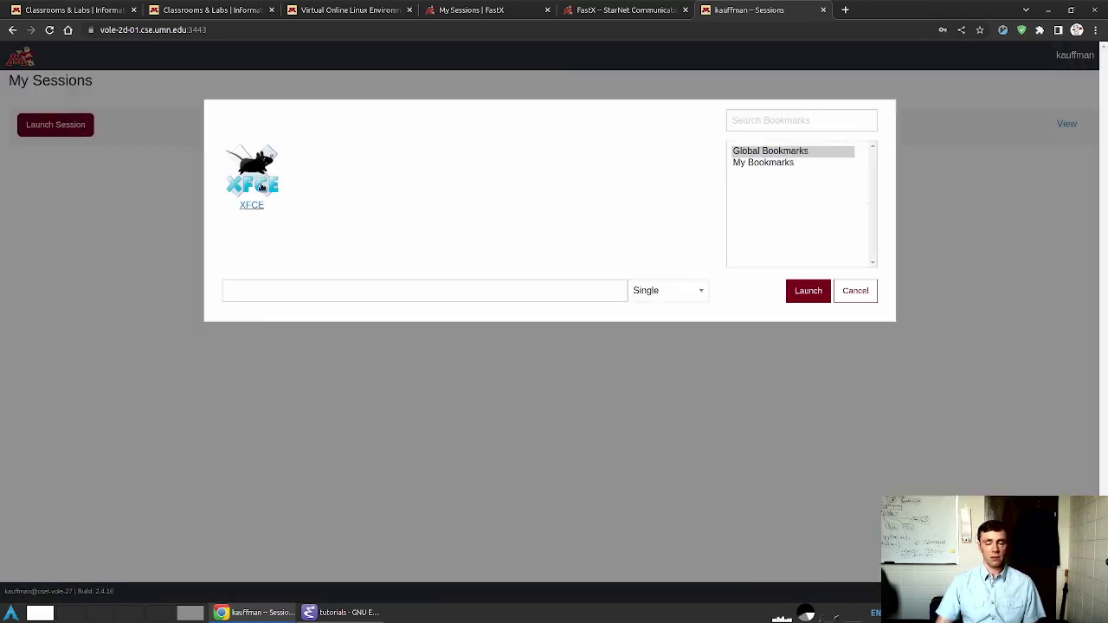
click(261, 187)
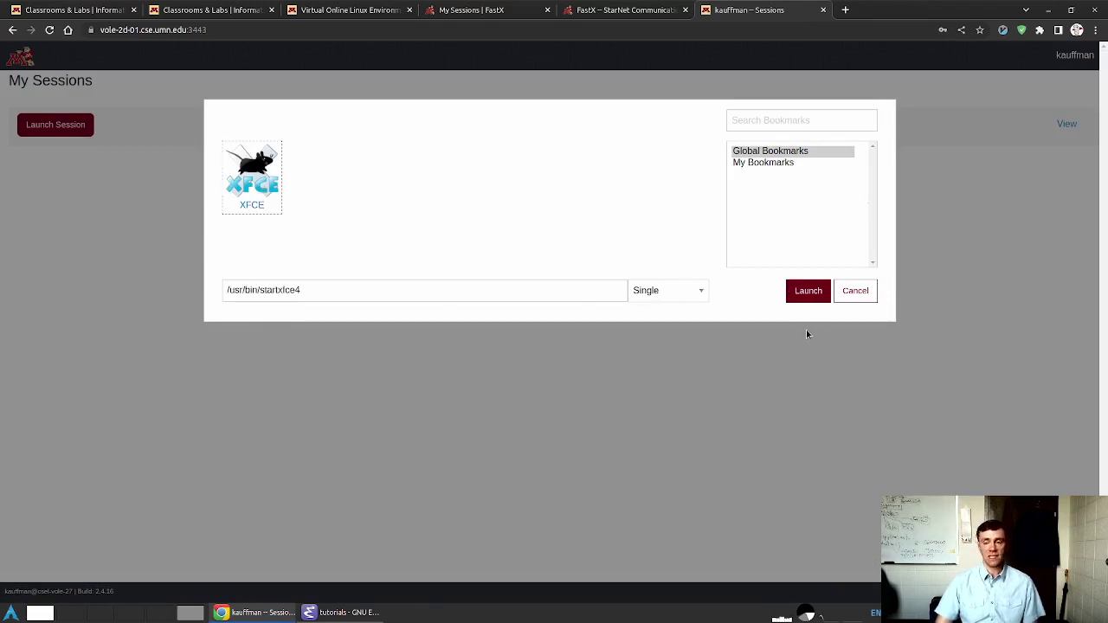
click(810, 292)
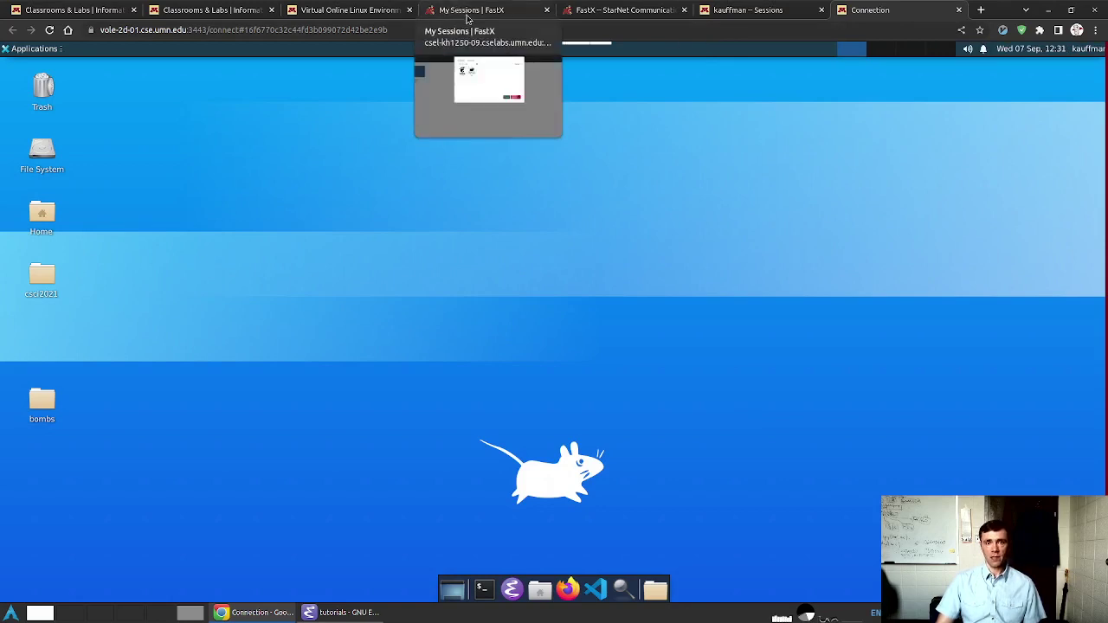
Restore Chrome, apply FastX resize-to-window on the CSE session, then maximize Chrome again
click(631, 11)
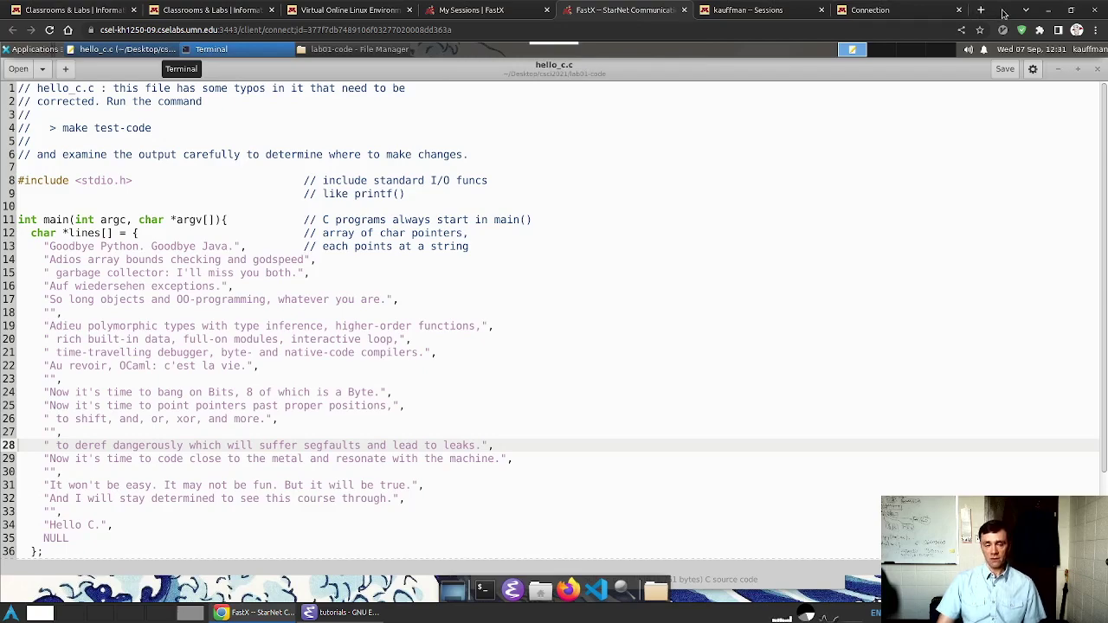
drag(1004, 13, 815, 107)
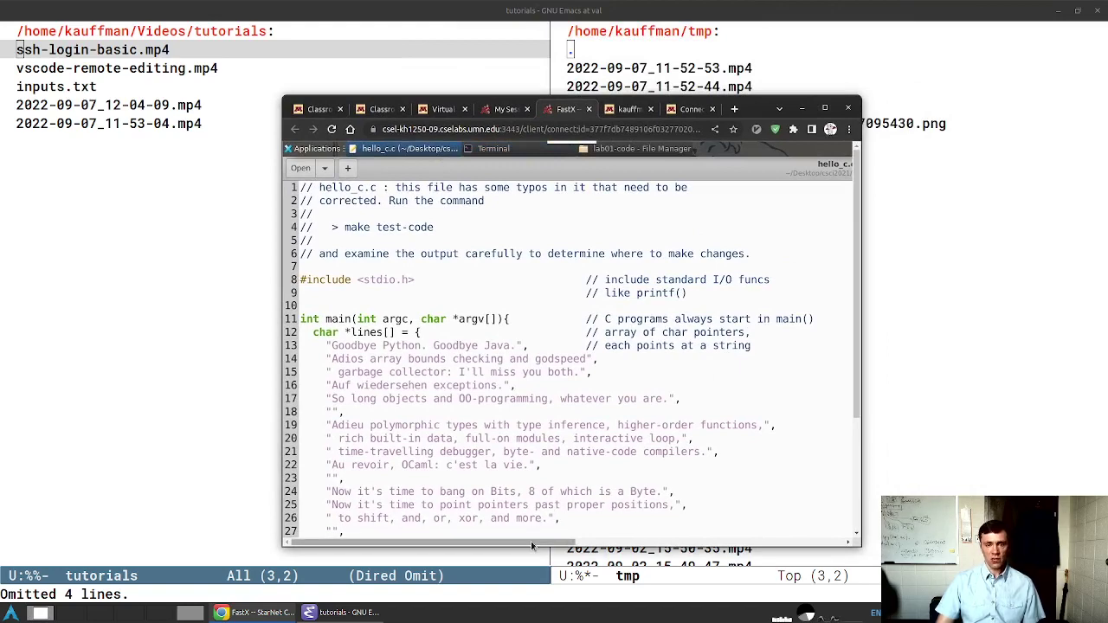
drag(531, 541, 819, 534)
scroll(819, 534, left, 10)
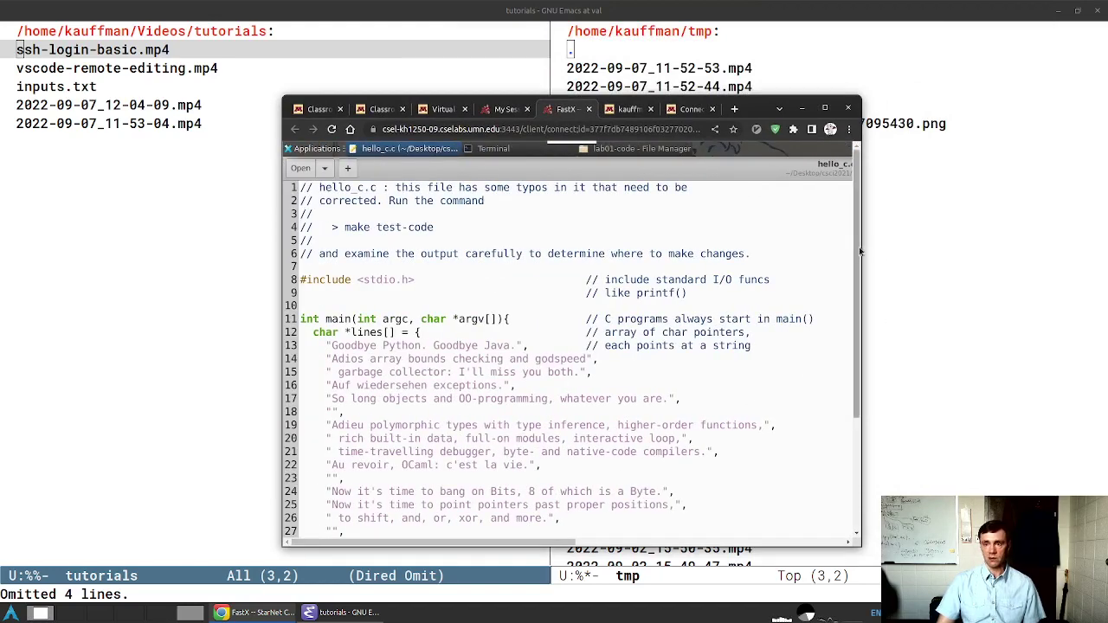
mouse_move(861, 251)
mouse_down()
mouse_move(850, 407)
mouse_move(857, 236)
mouse_up()
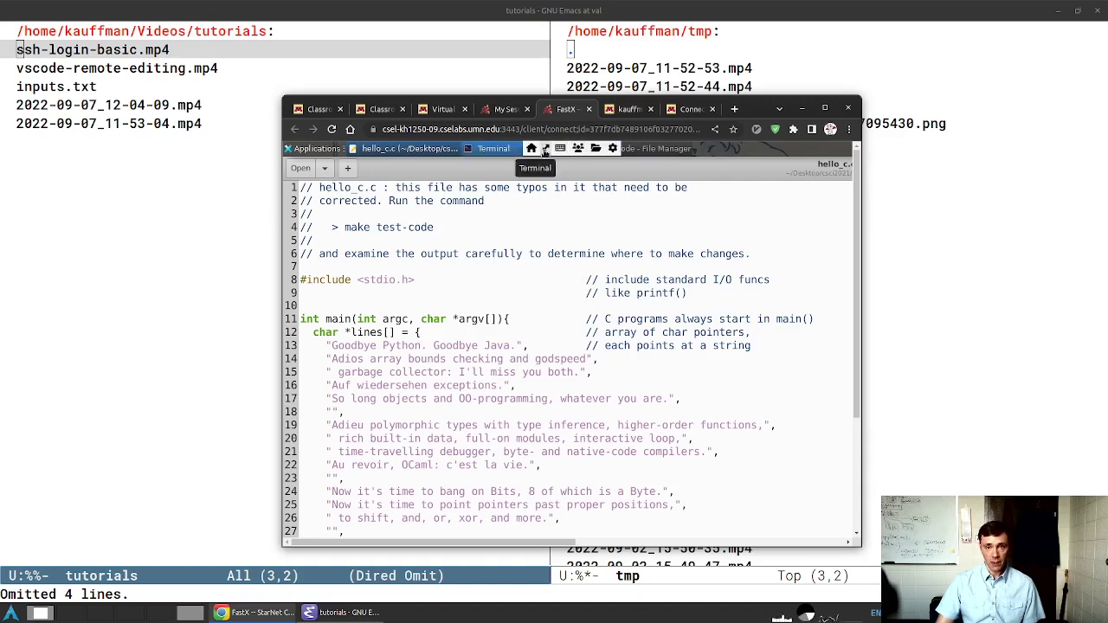
click(545, 149)
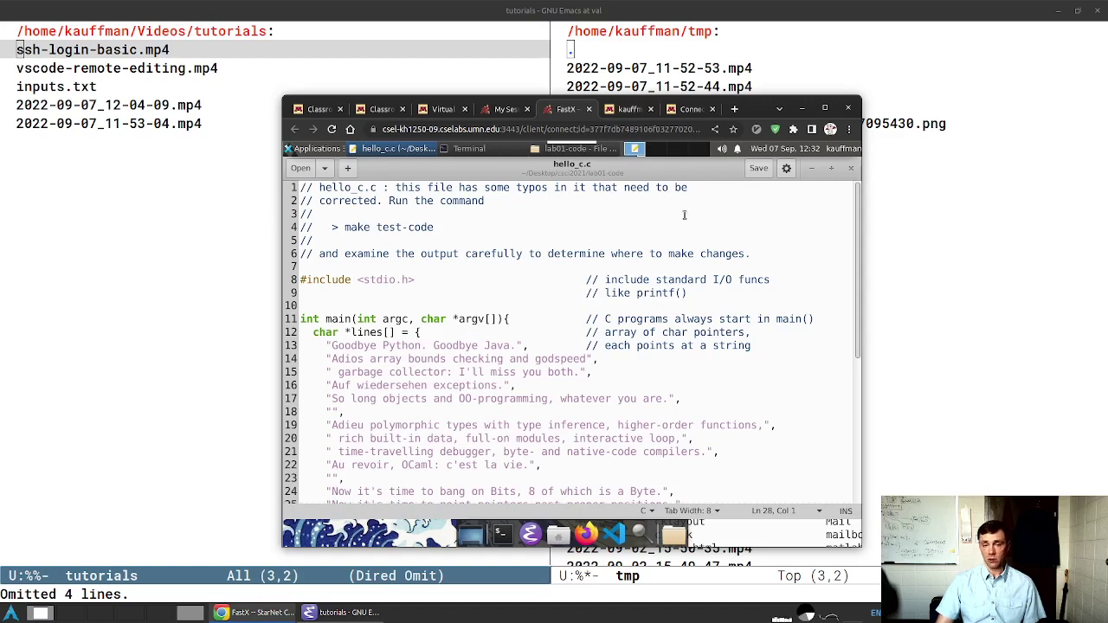
click(312, 148)
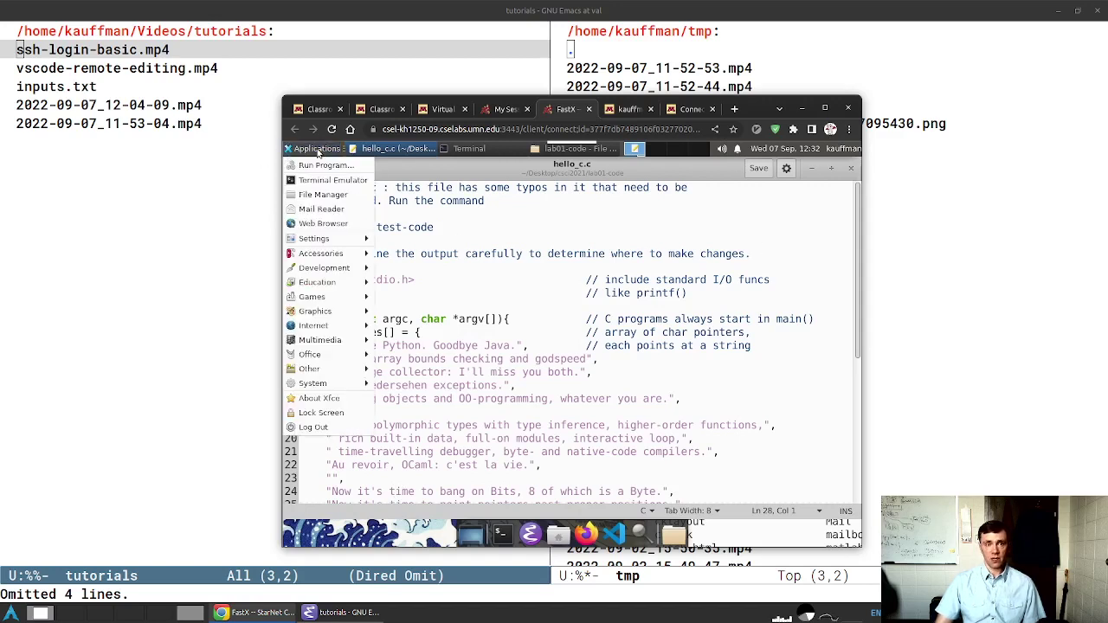
click(640, 301)
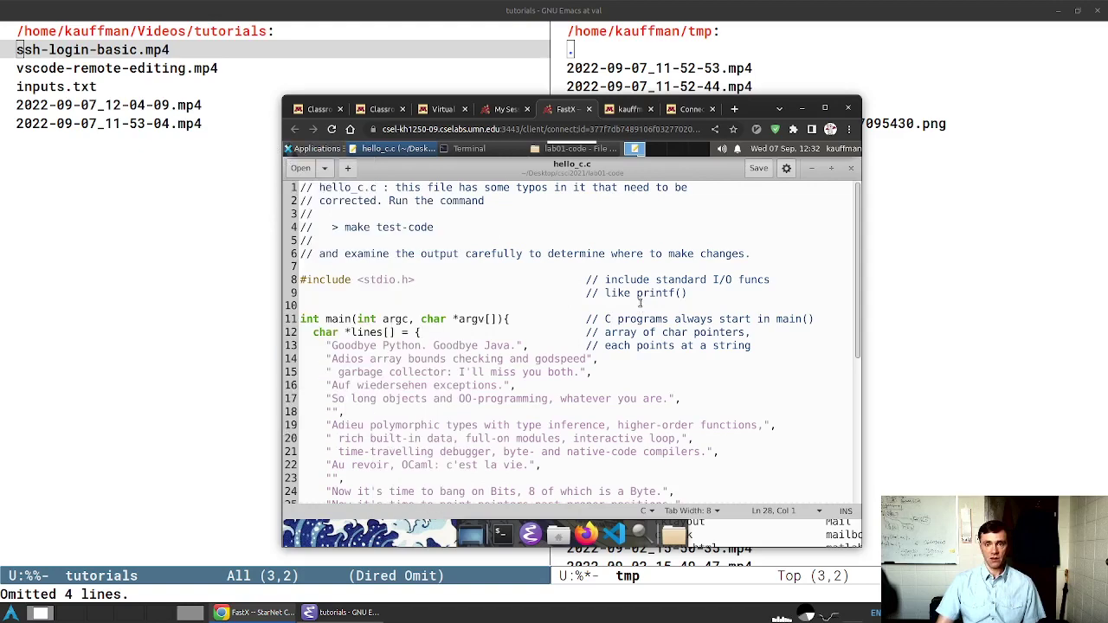
click(824, 108)
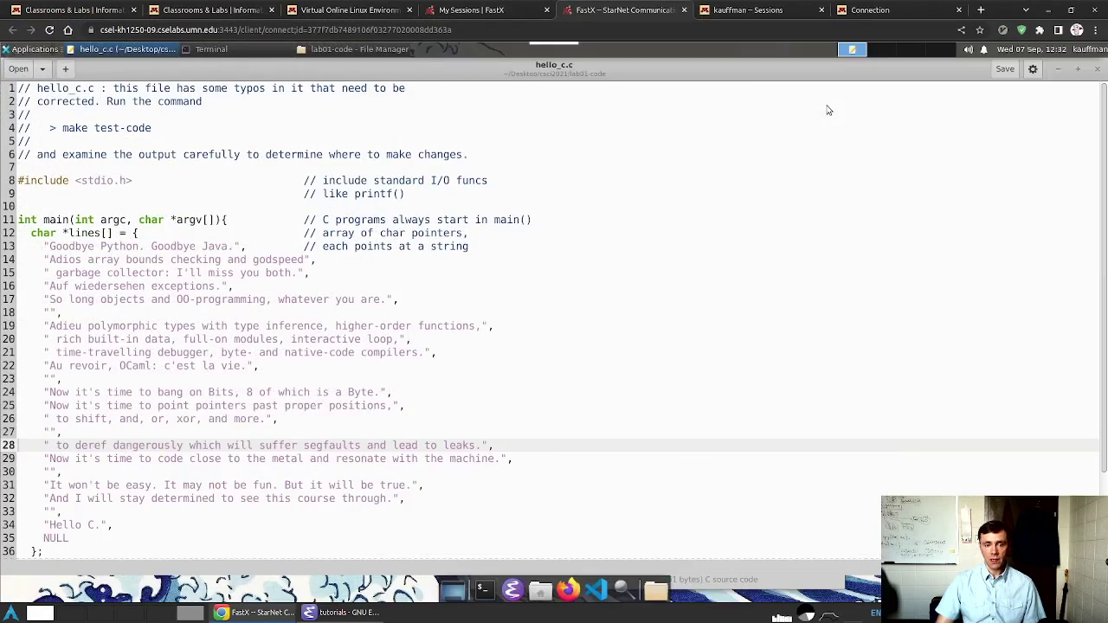
Open FastX's file transfer browser from the session toolbar to list the home folders
mouse_move(528, 50)
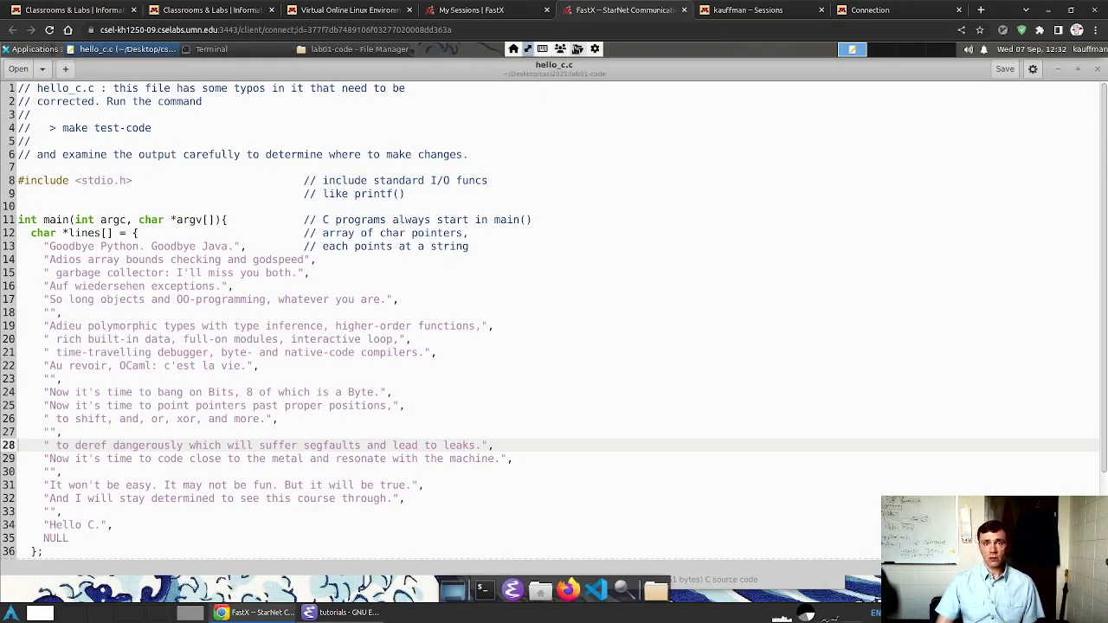
click(576, 49)
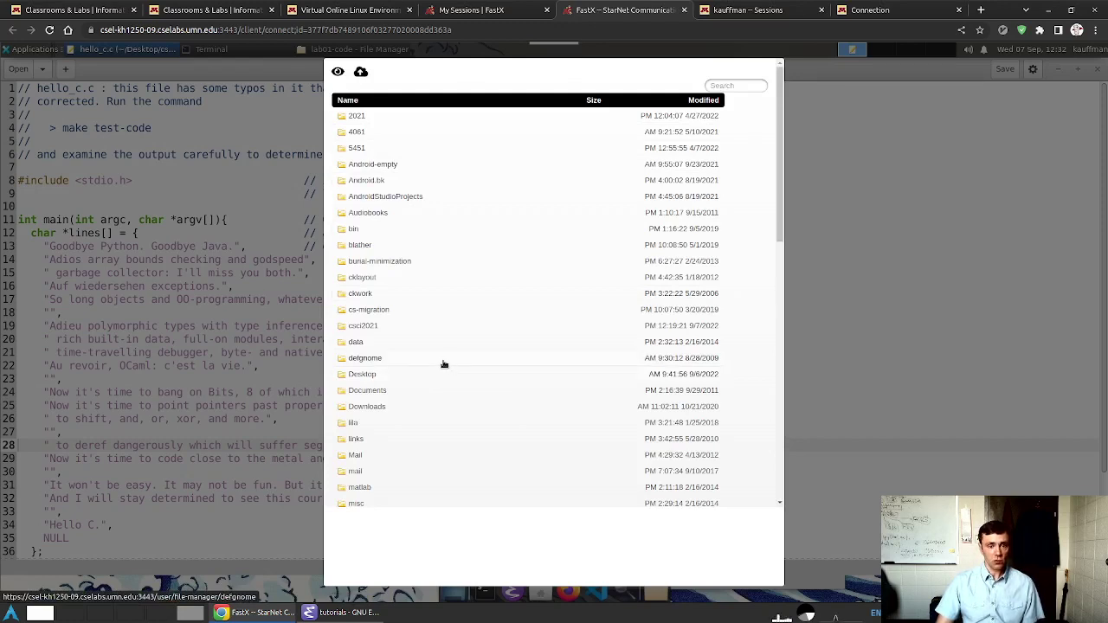
Open the csci2021 folder and cancel the hello.c download dialog
click(372, 327)
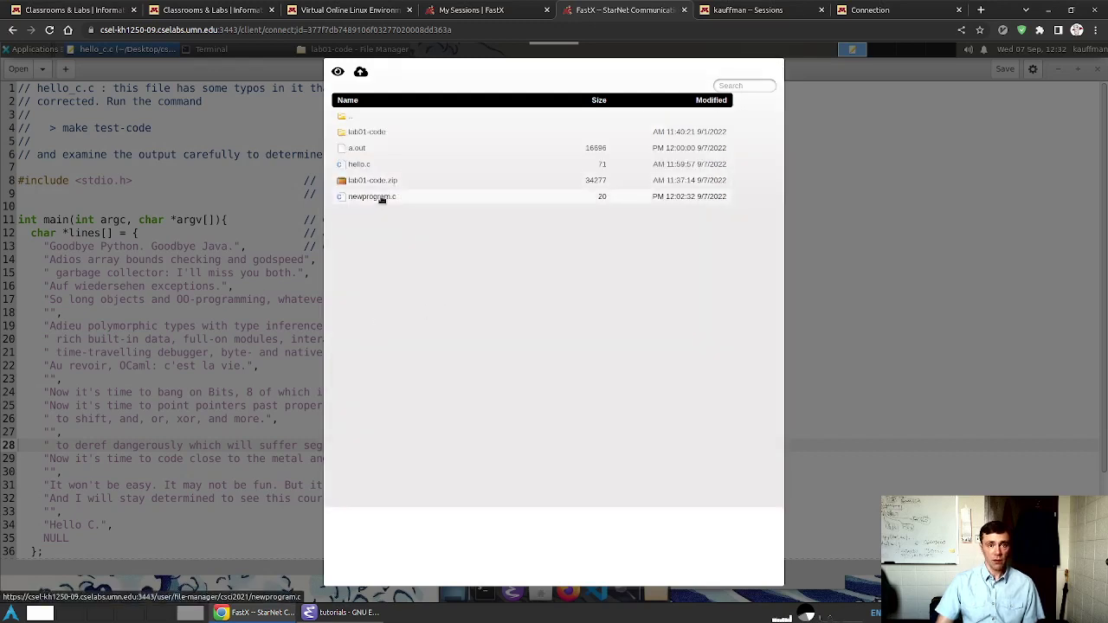
click(364, 167)
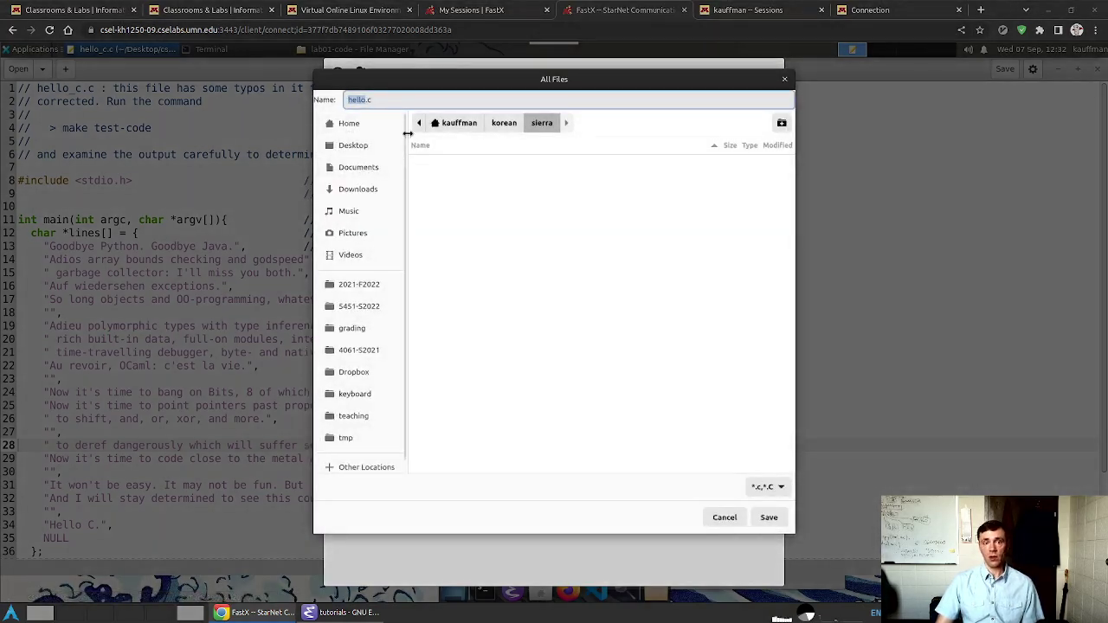
click(455, 123)
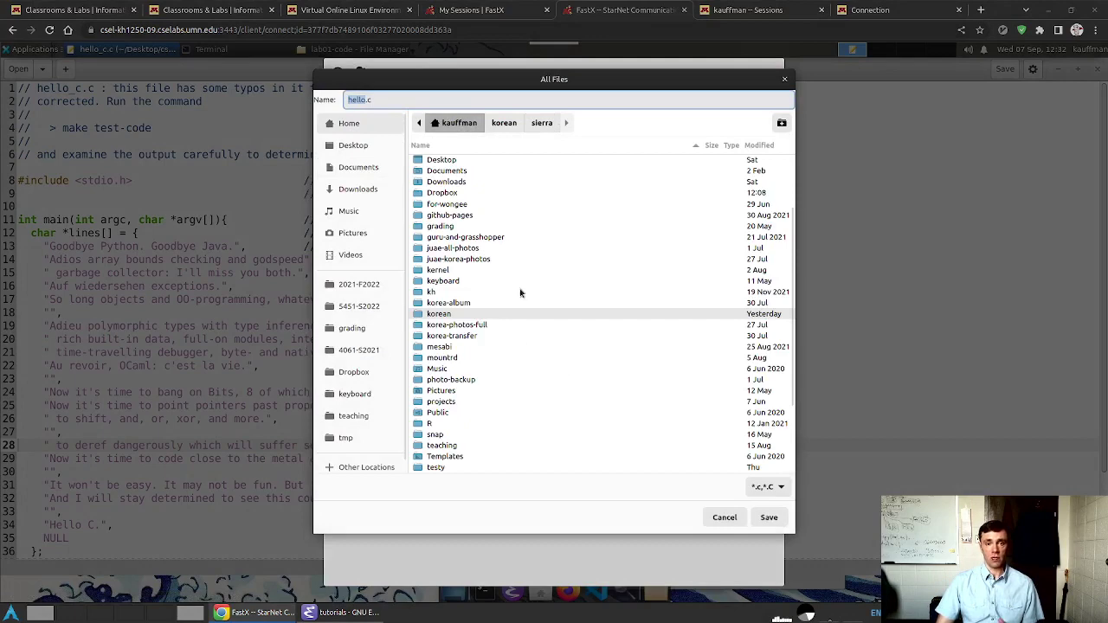
click(783, 79)
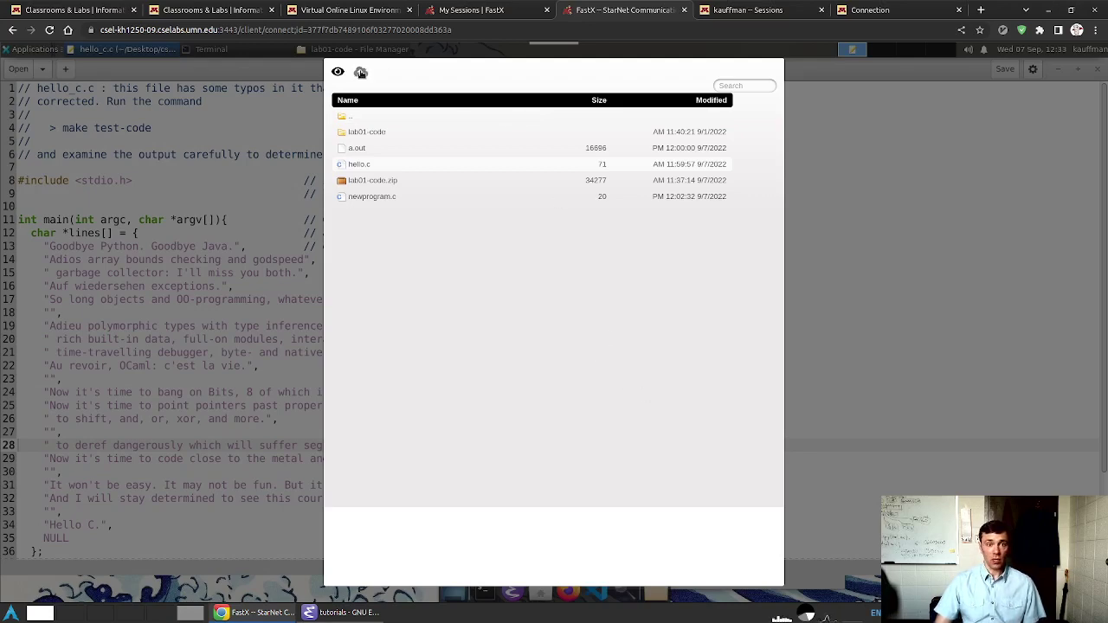
Upload the local file single-cells.el (2276 bytes) into csci2021, then close the file panel
click(361, 72)
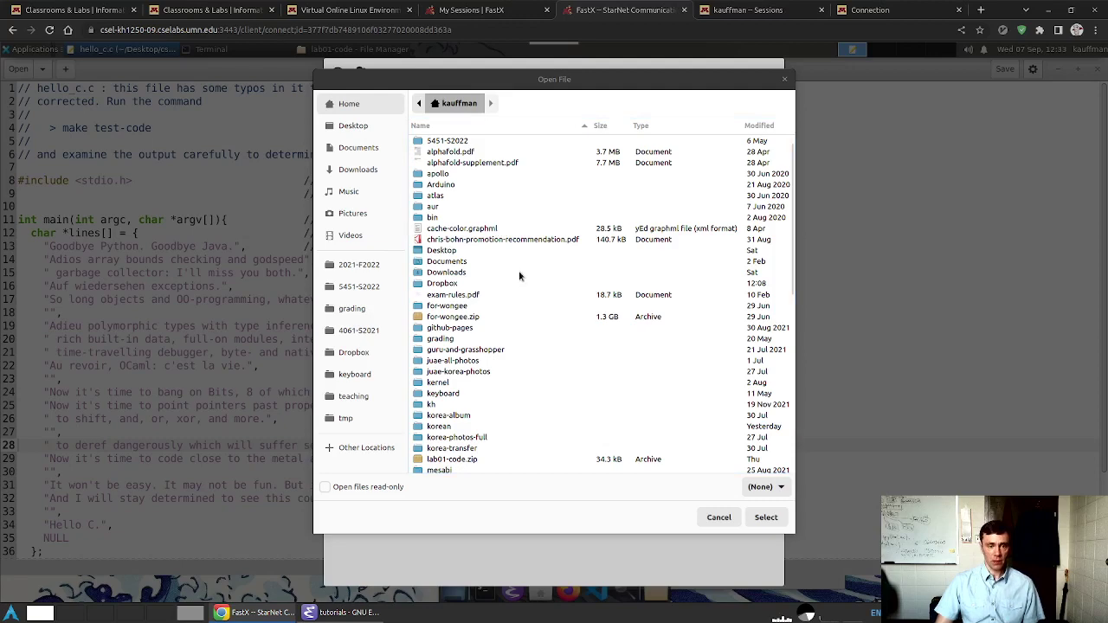
scroll(520, 275, down, 4)
scroll(517, 276, down, 5)
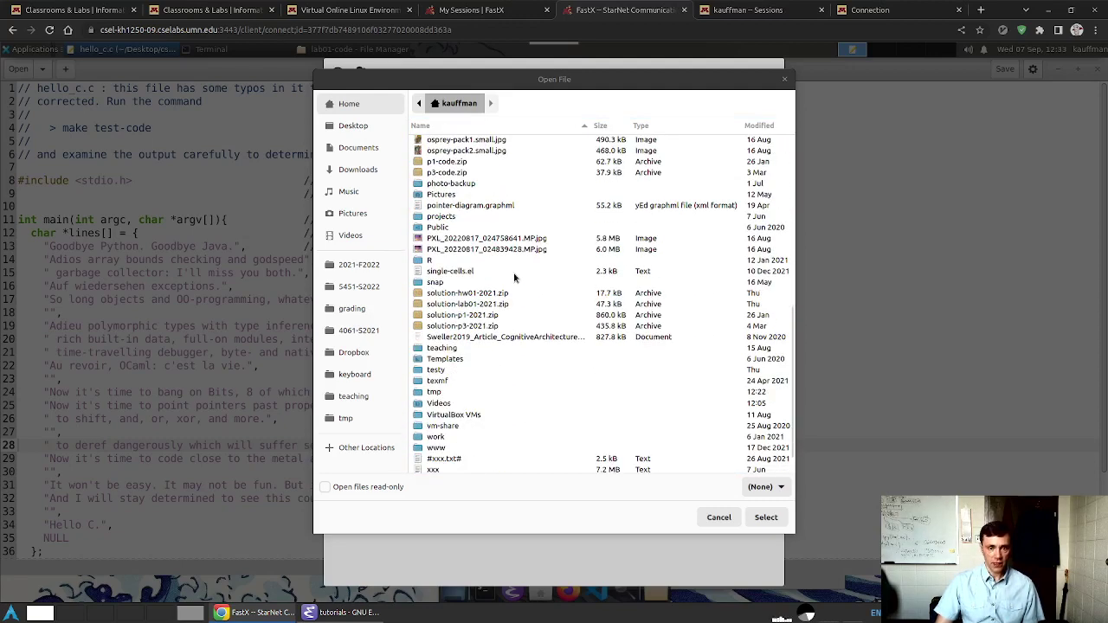
click(457, 274)
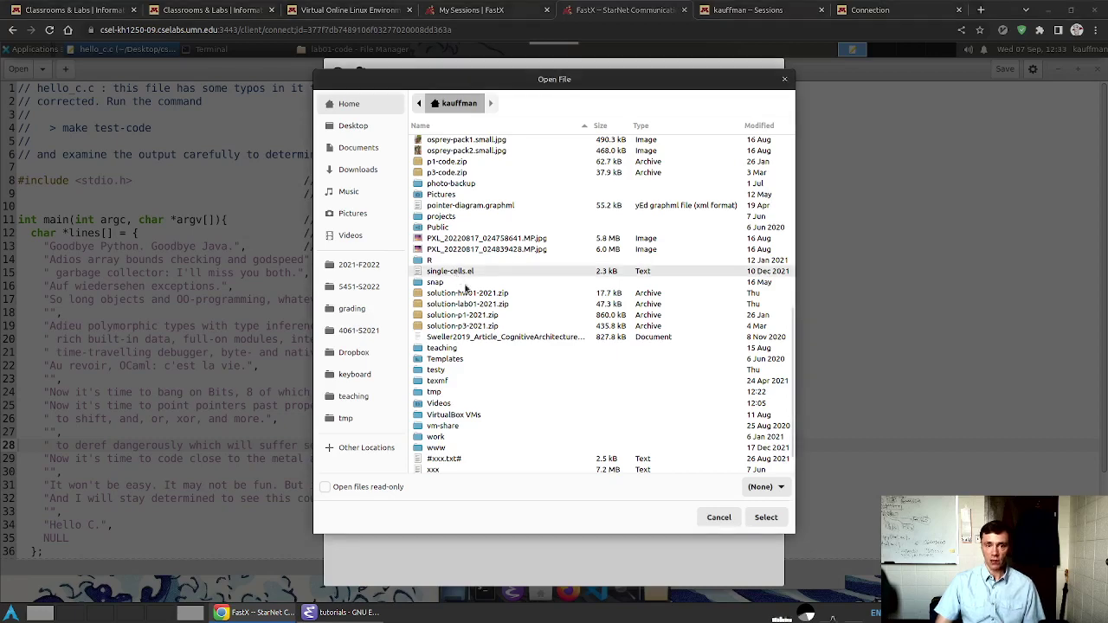
click(765, 518)
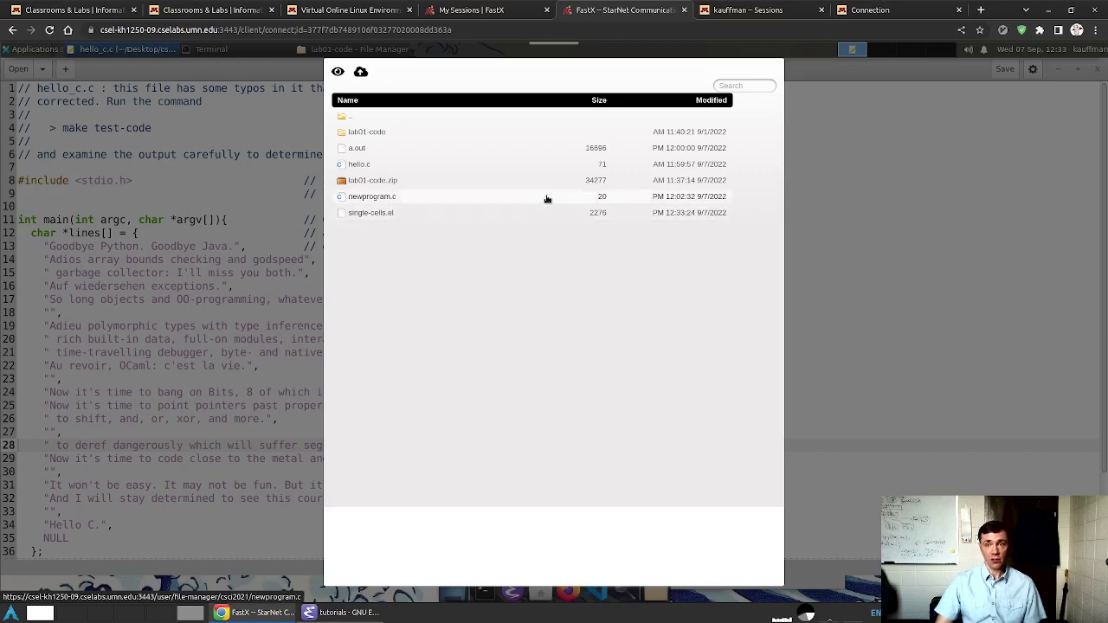
click(851, 191)
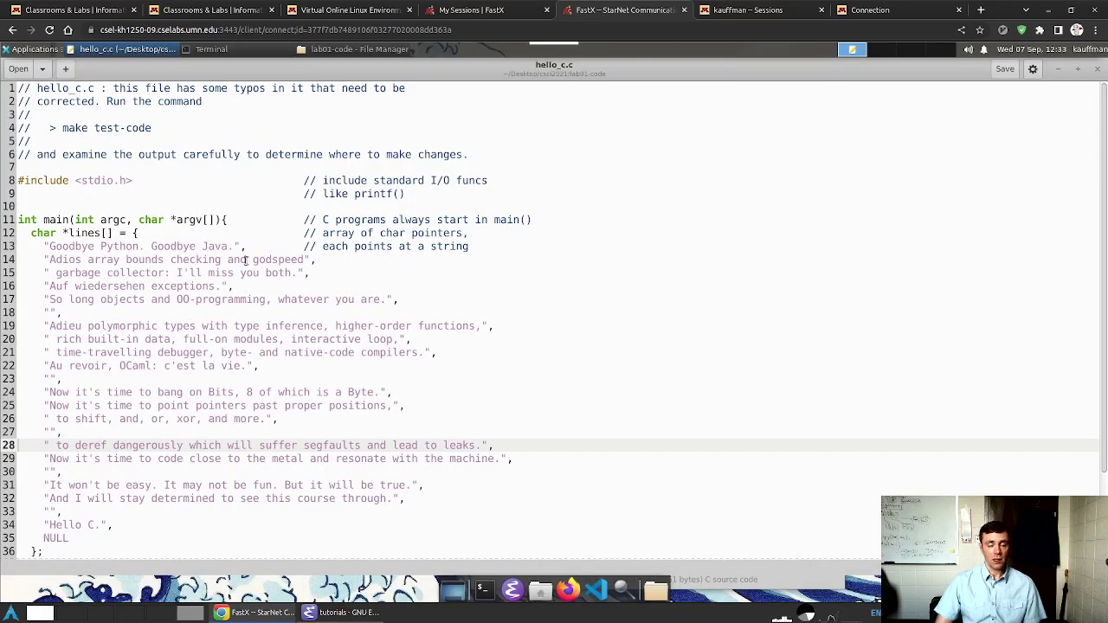
Open the home folder from the desktop and browse into csci2021 to see single-cells.el
click(452, 590)
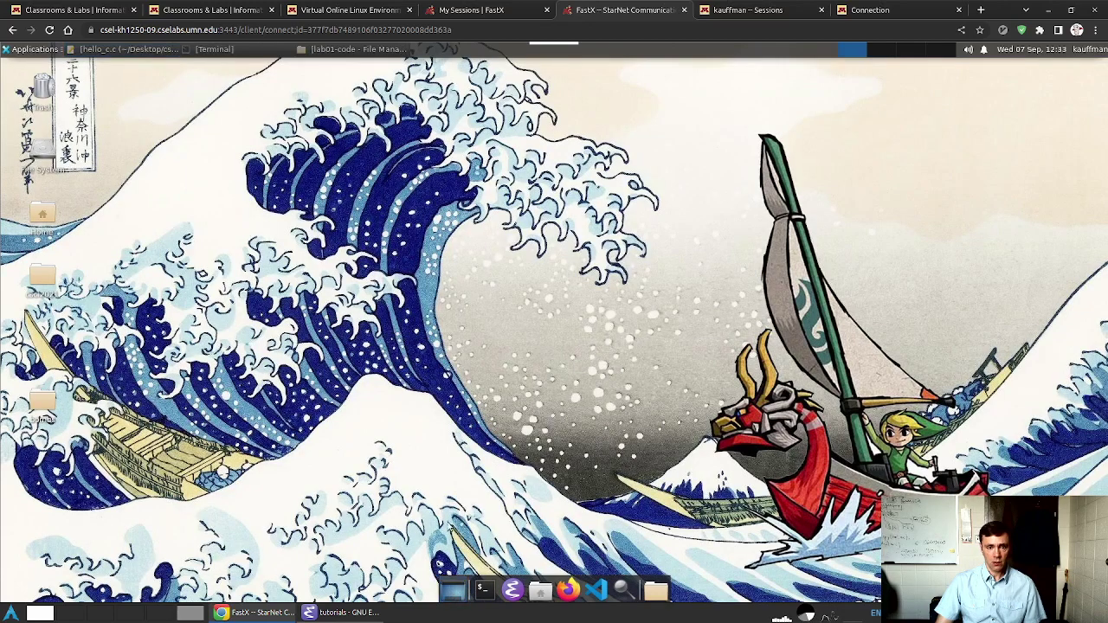
double_click(45, 281)
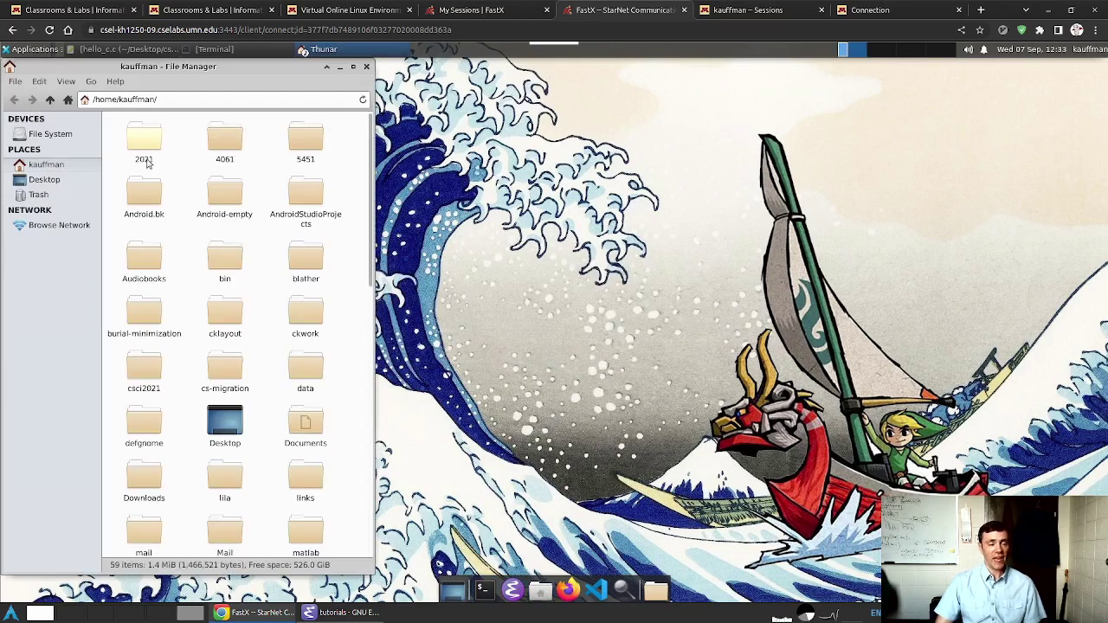
scroll(229, 208, down, 1)
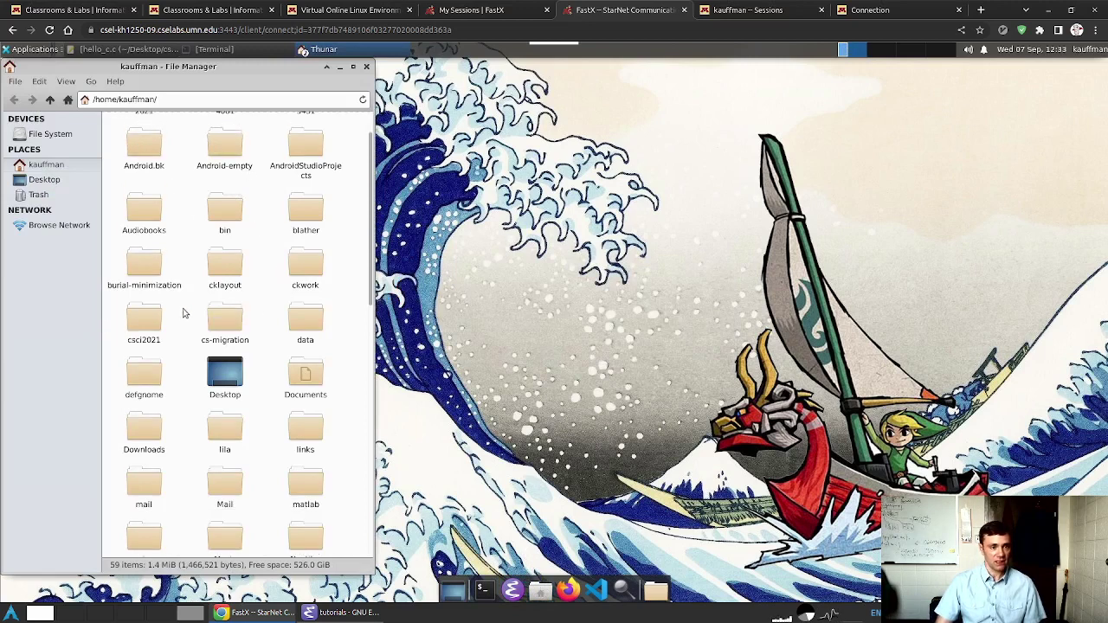
double_click(147, 322)
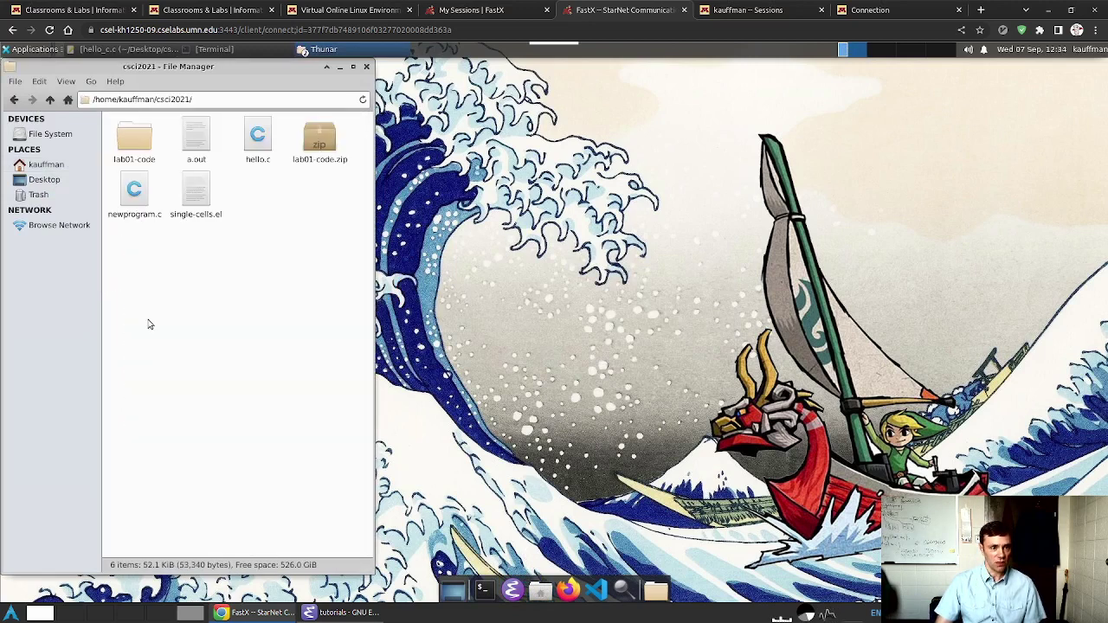